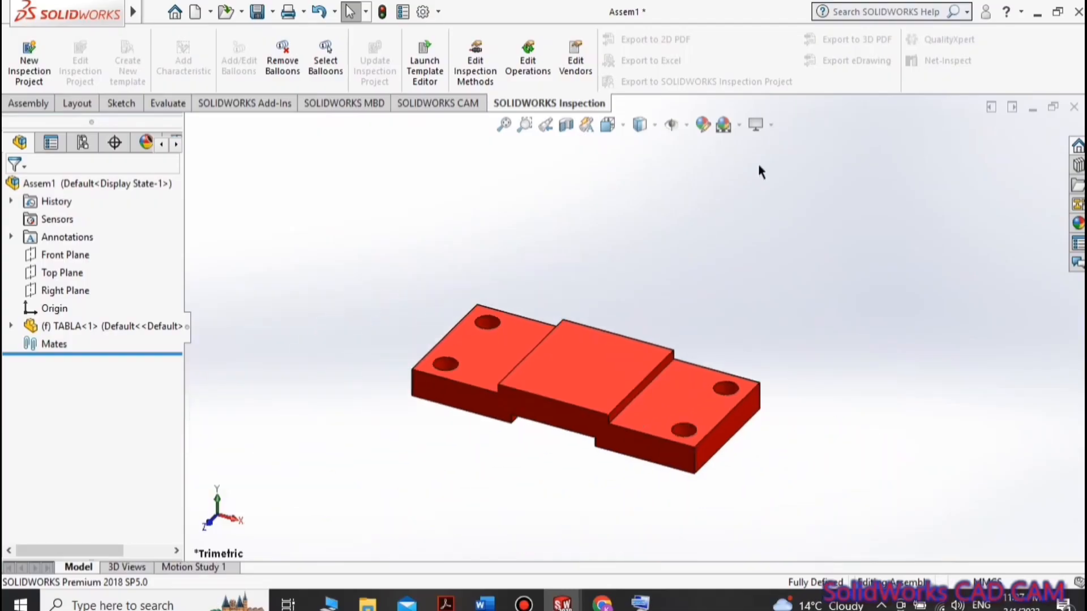
Create an inspection project for the assembly using the Default.swidot template.
{"action": "scroll", "coordinate": [758, 164], "scroll_direction": "down", "scroll_amount": 1}
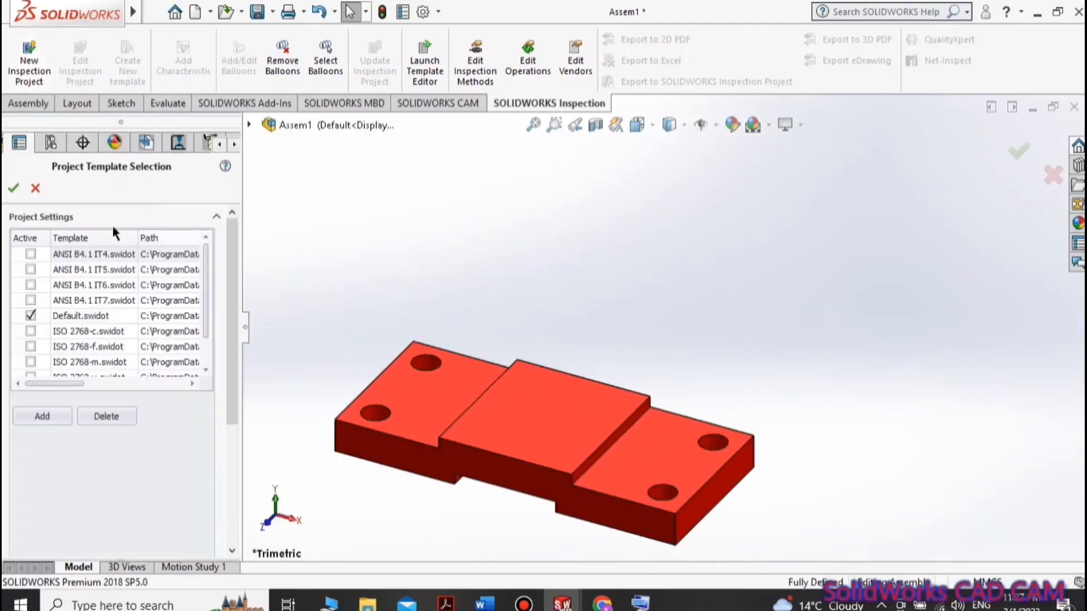
{"action": "left_click", "coordinate": [33, 187]}
{"action": "left_click", "coordinate": [683, 242]}
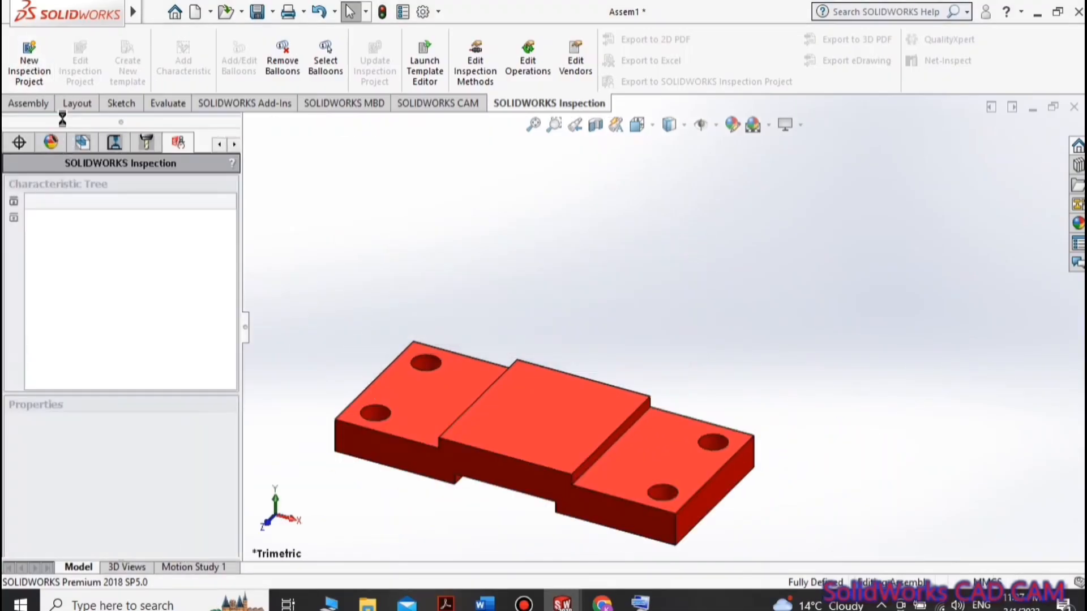
{"action": "left_click", "coordinate": [13, 188]}
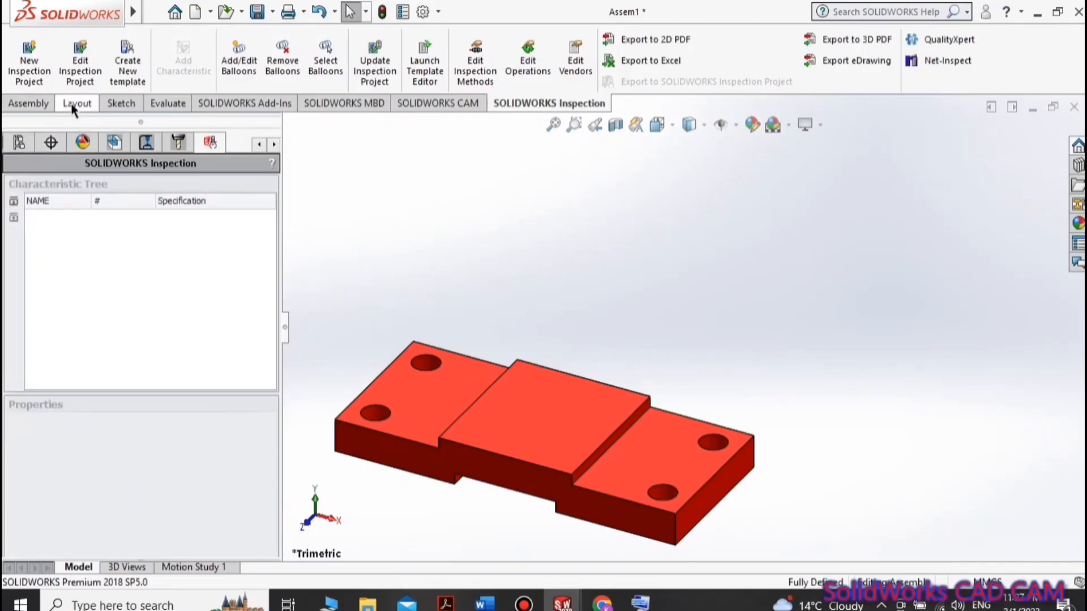
Insert the yatak part into the assembly and place it over one end of the TABLA plate.
{"action": "left_click", "coordinate": [34, 103]}
{"action": "left_click", "coordinate": [93, 68]}
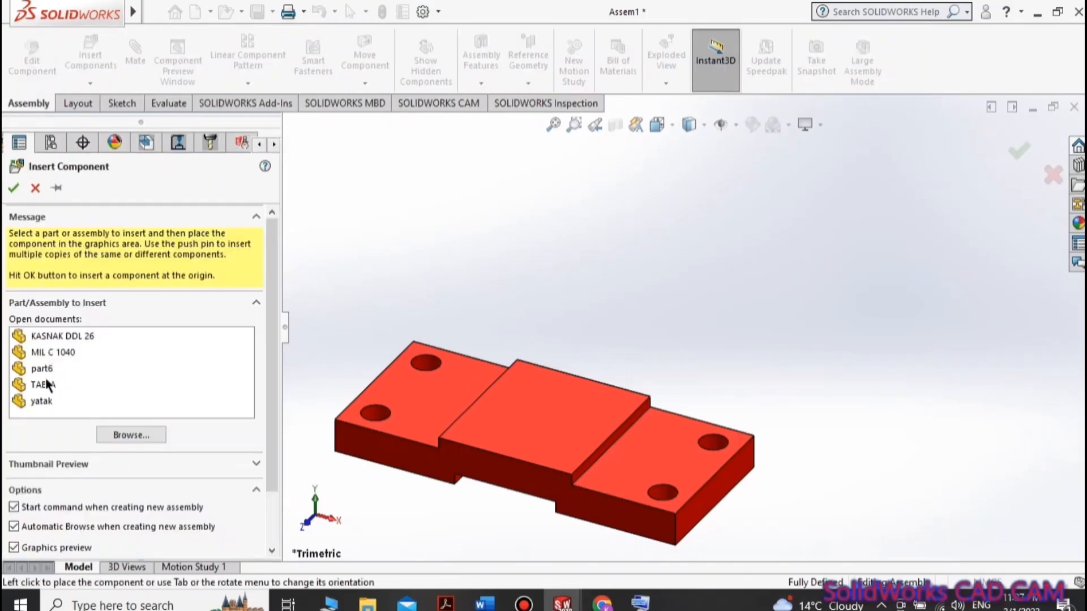
{"action": "left_click", "coordinate": [40, 402]}
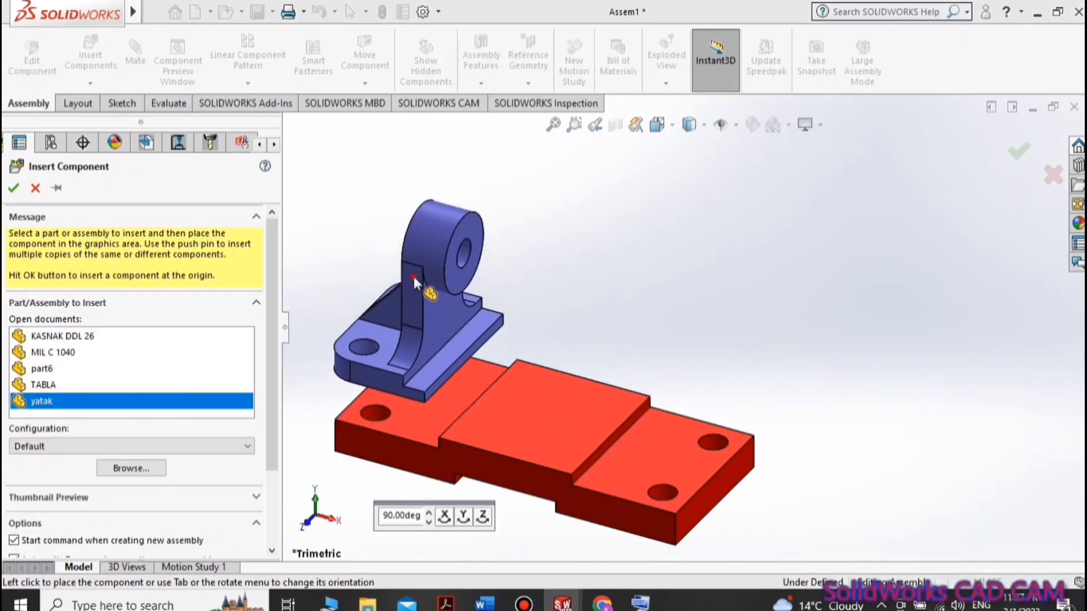
{"action": "left_click", "coordinate": [415, 283]}
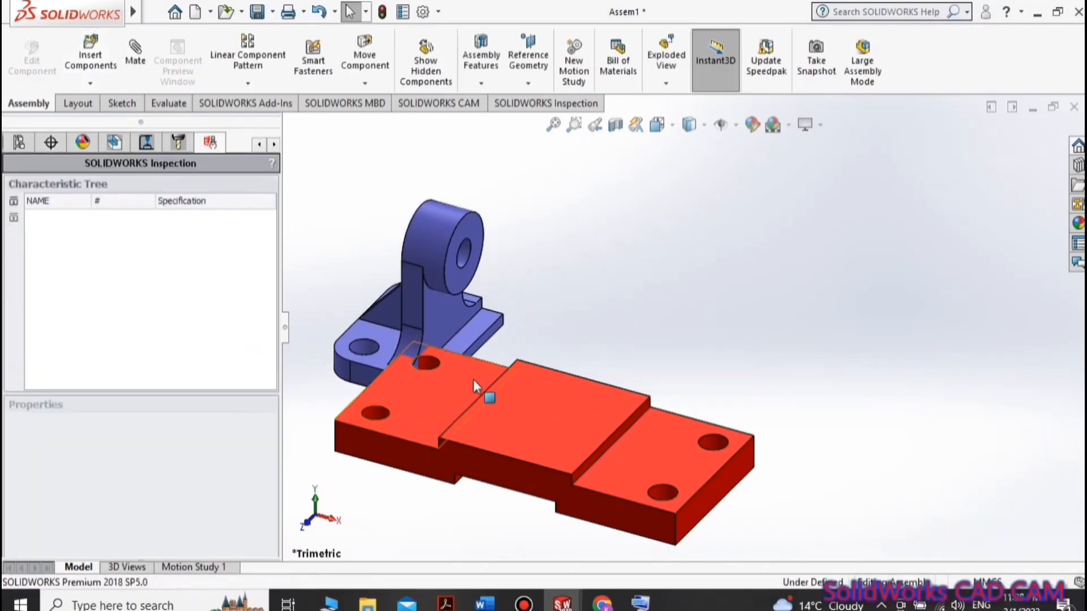
Mate the underside of yatak coincident with the lower top face at one end of the TABLA plate.
{"action": "left_click", "coordinate": [457, 402]}
{"action": "key", "text": "Up"}
{"action": "key", "text": "Up"}
{"action": "key", "text": "Up"}
{"action": "key", "text": "Up"}
{"action": "left_click", "coordinate": [453, 483]}
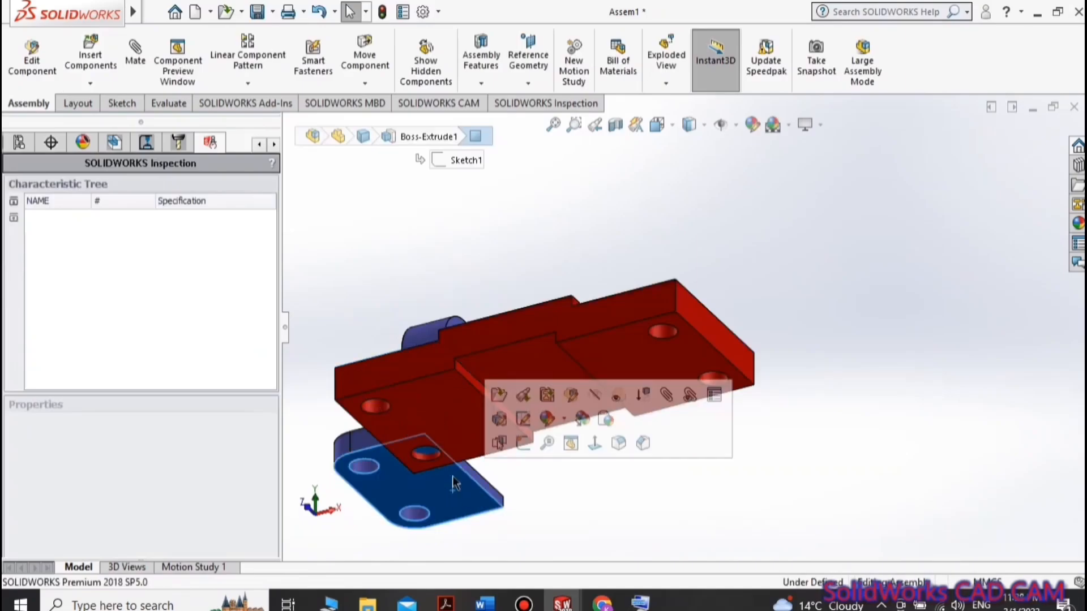
{"action": "key", "text": "Down"}
{"action": "key", "text": "Down"}
{"action": "key", "text": "Down"}
{"action": "key", "text": "Down"}
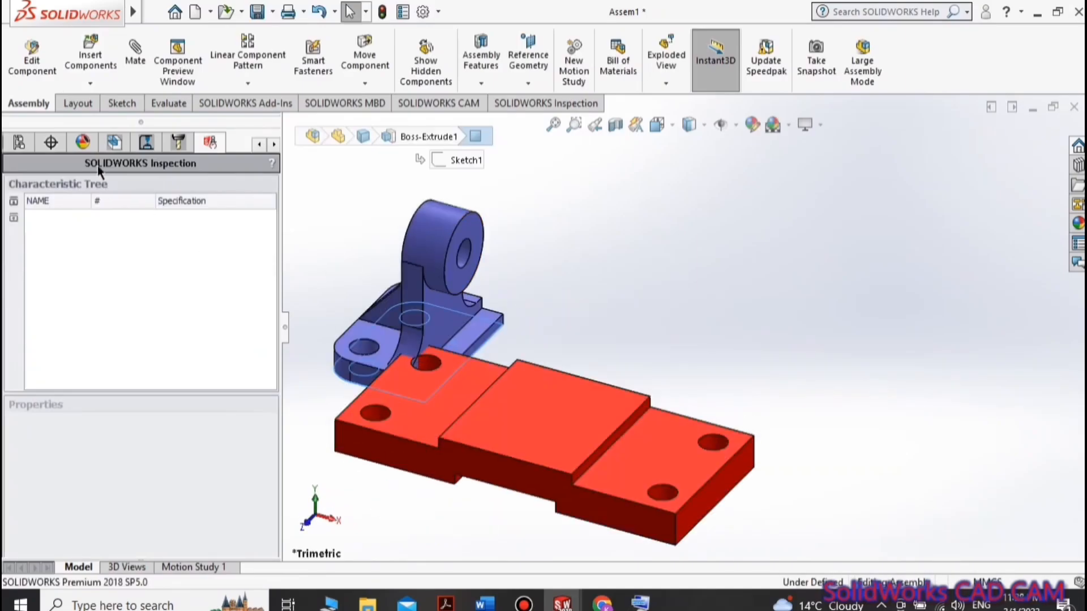
{"action": "left_click", "coordinate": [135, 63]}
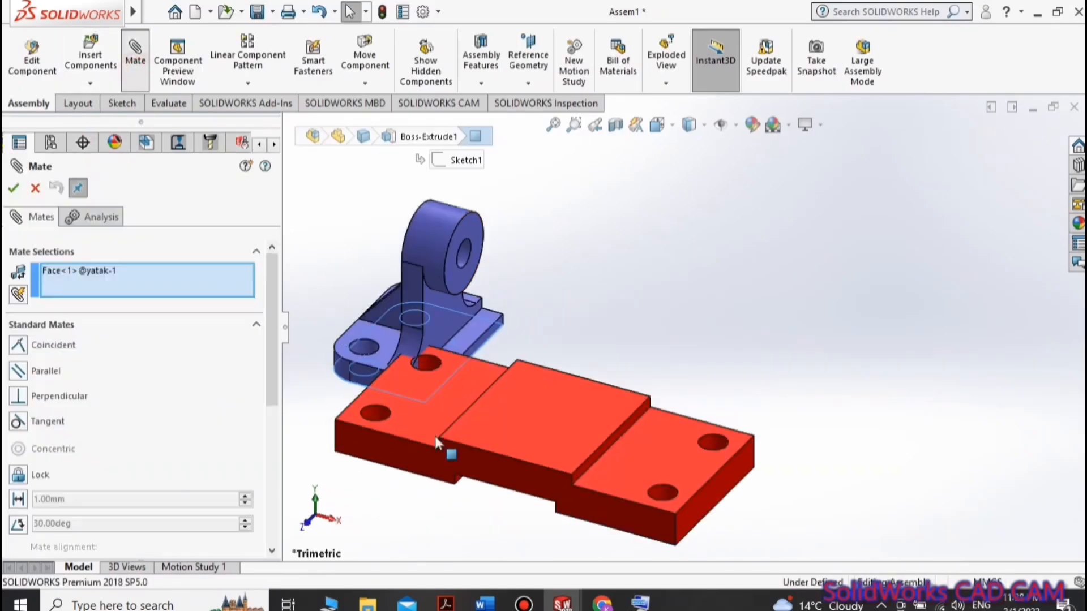
{"action": "left_click", "coordinate": [18, 371]}
{"action": "left_click", "coordinate": [20, 345]}
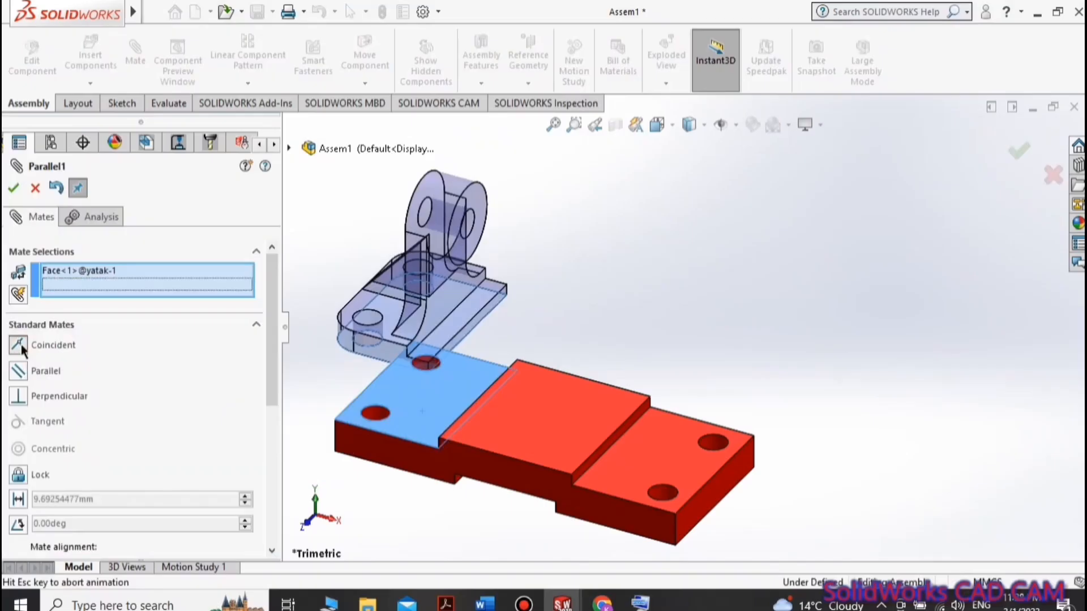
{"action": "left_click", "coordinate": [14, 187]}
Mate the yatak base's front mounting hole concentric with the matching hole in the TABLA plate.
{"action": "left_click", "coordinate": [371, 304]}
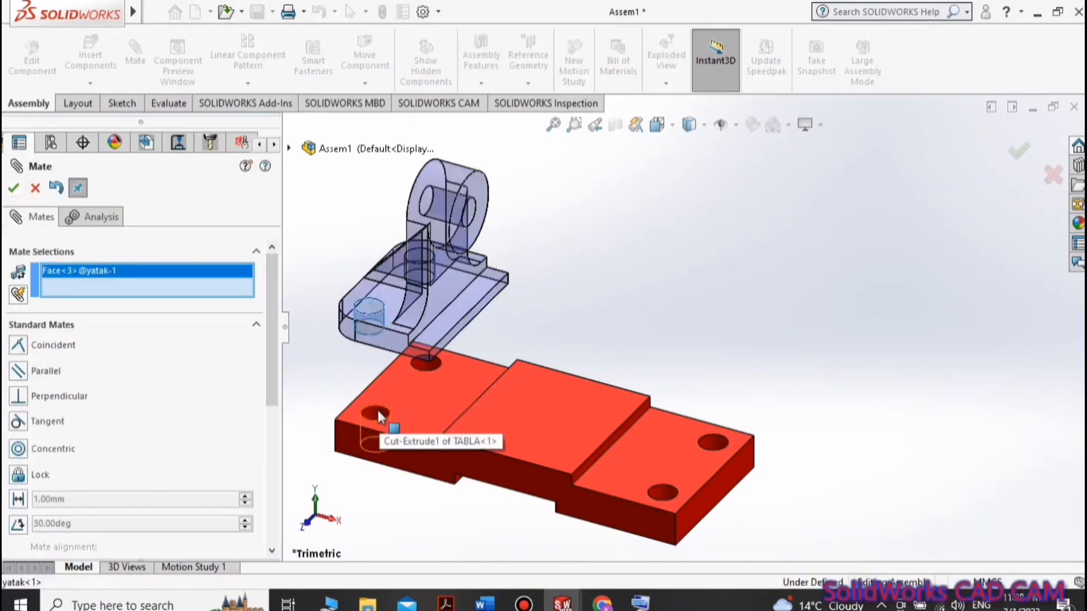
{"action": "left_click", "coordinate": [378, 409]}
{"action": "left_click", "coordinate": [17, 191]}
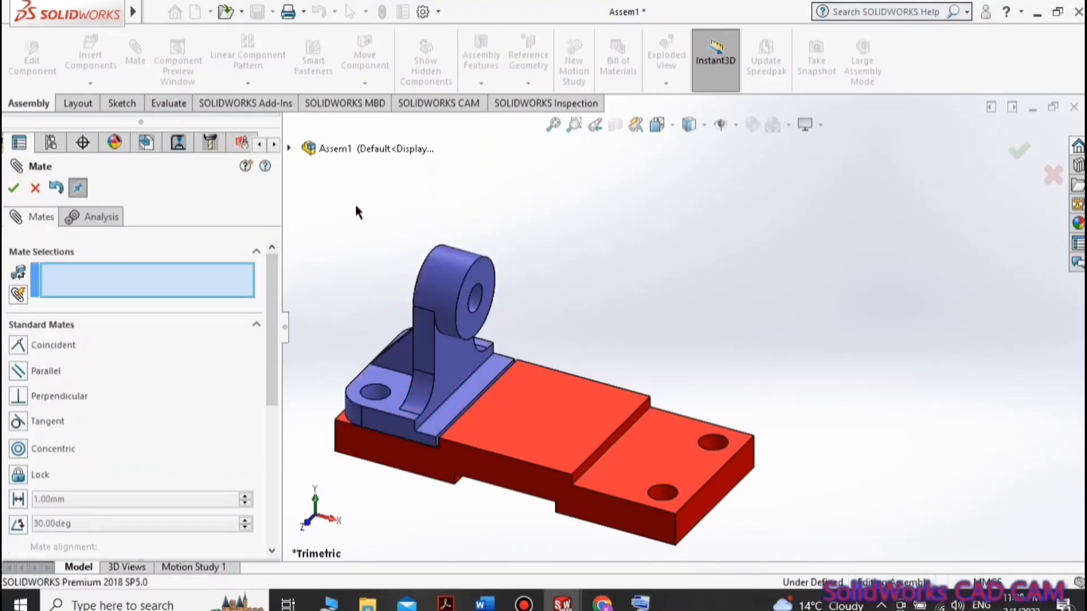
{"action": "key", "text": "Right"}
{"action": "key", "text": "Right"}
{"action": "key", "text": "Right"}
{"action": "key", "text": "Left"}
{"action": "left_click", "coordinate": [1017, 151]}
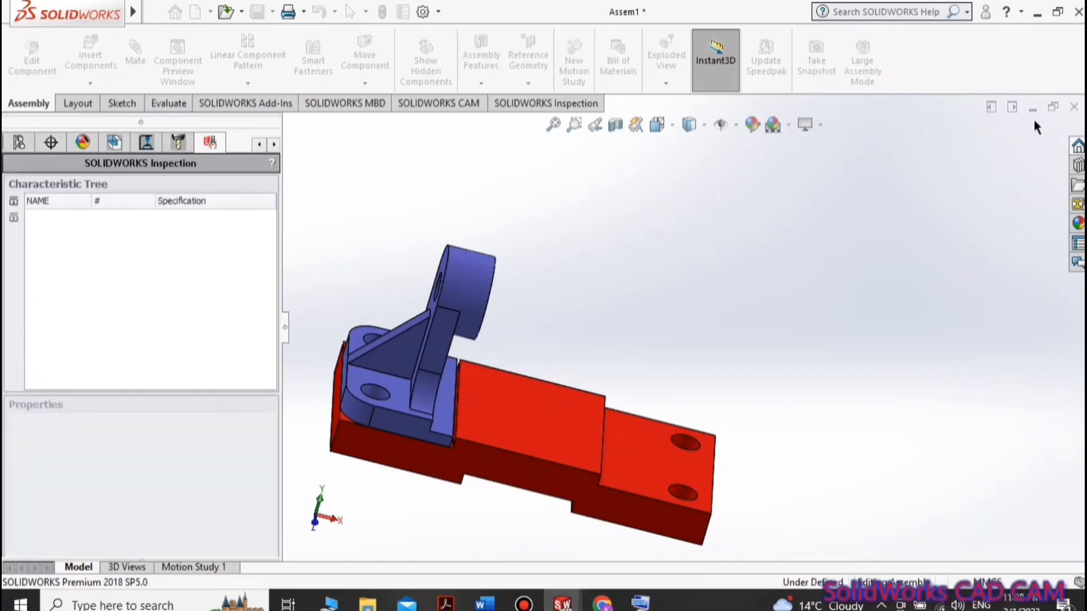
Switch from the assembly to the TABLA part window.
{"action": "left_click", "coordinate": [1033, 108]}
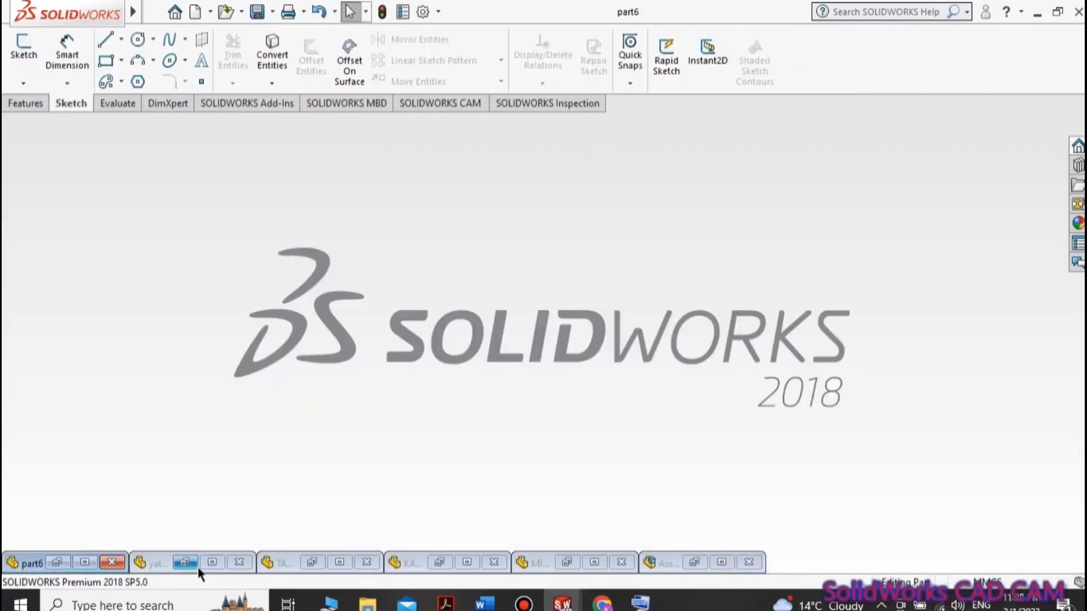
{"action": "left_click", "coordinate": [350, 561]}
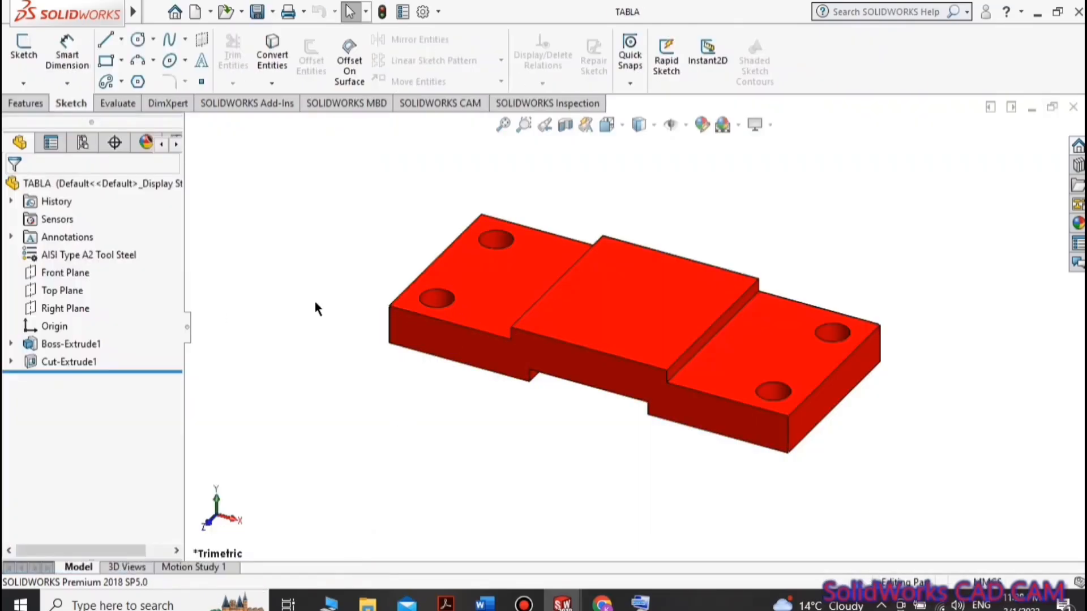
Open Sketch1 of Boss-Extrude1 to examine the plate profile's dimensions, then leave the sketch without changing it.
{"action": "left_click", "coordinate": [11, 343]}
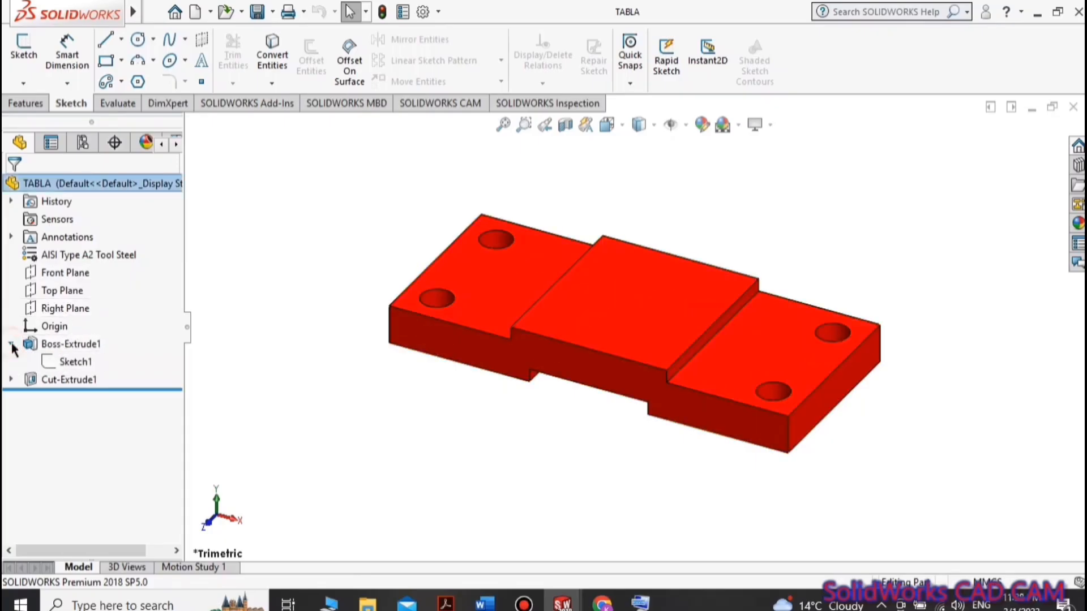
{"action": "left_click", "coordinate": [71, 362]}
{"action": "left_click", "coordinate": [84, 313]}
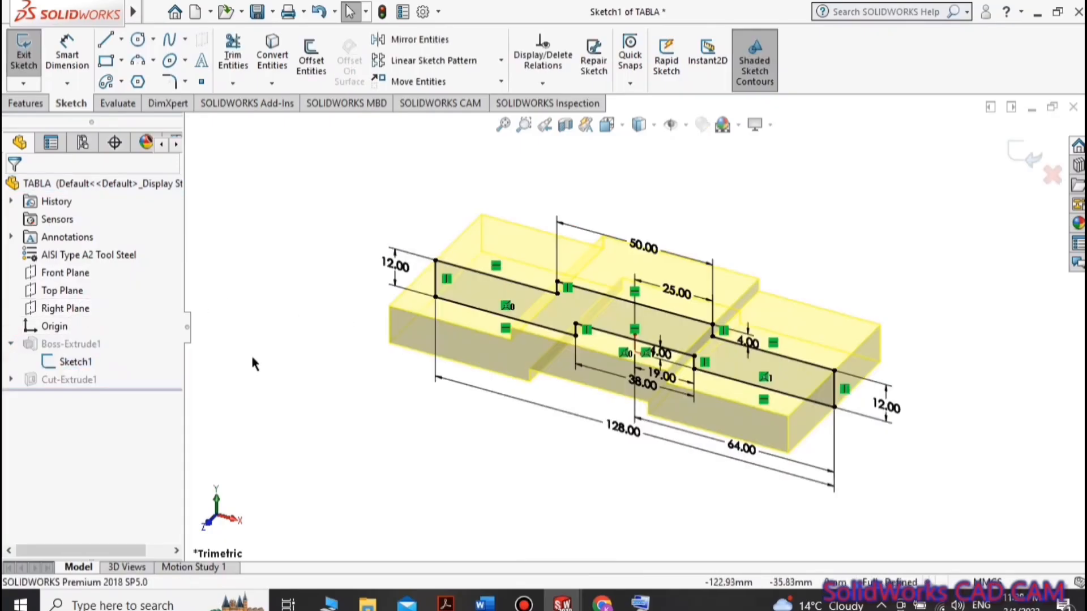
{"action": "left_click", "coordinate": [1020, 151]}
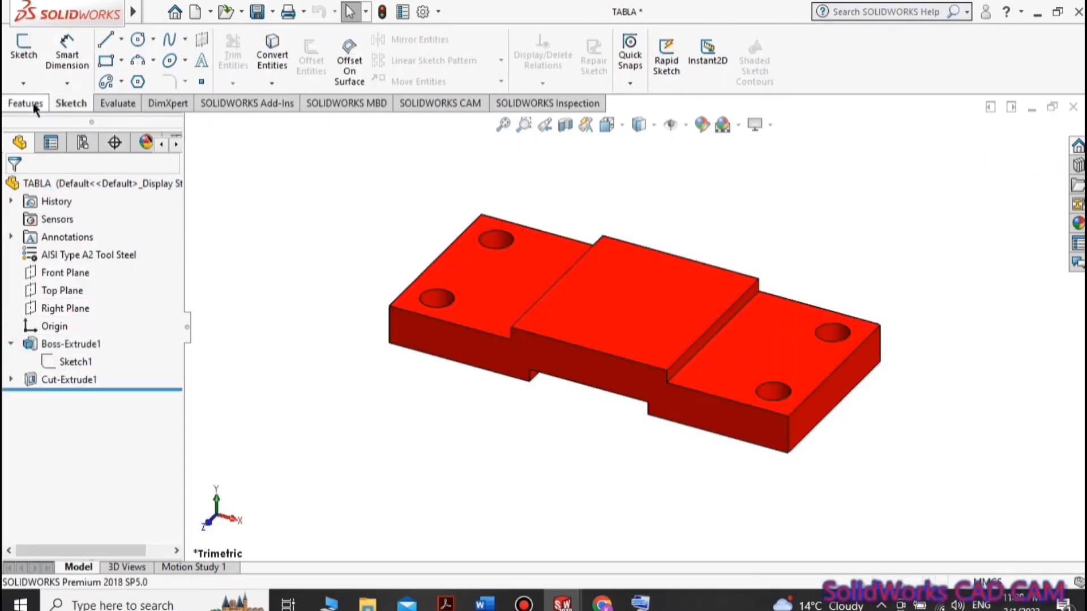
Fillet the four vertical outer corner edges of the TABLA plate with a 10 mm radius.
{"action": "left_click", "coordinate": [25, 103]}
{"action": "left_click", "coordinate": [389, 325]}
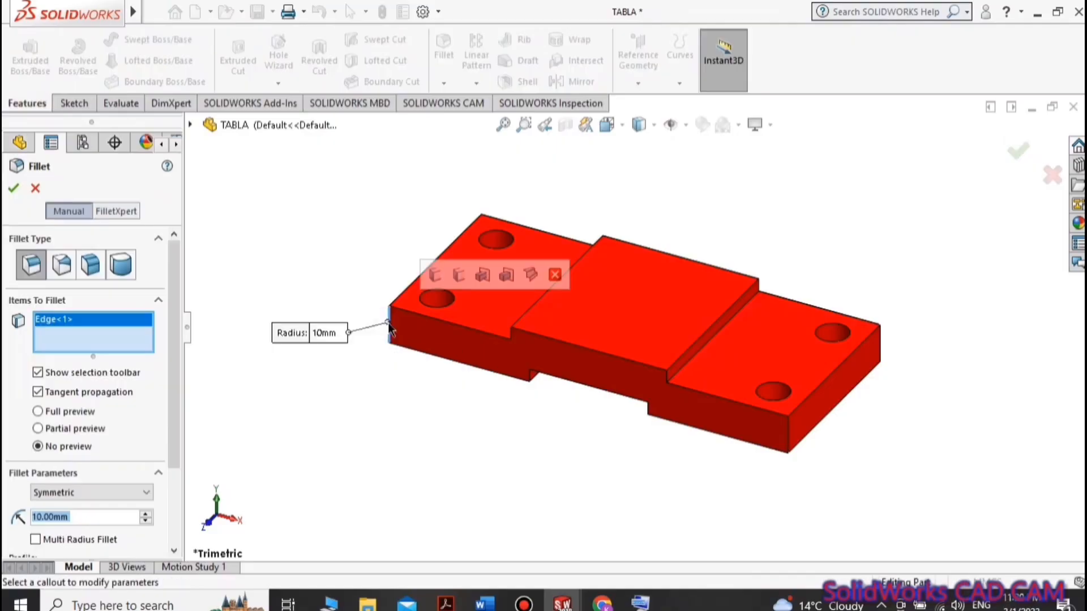
{"action": "left_click", "coordinate": [588, 312]}
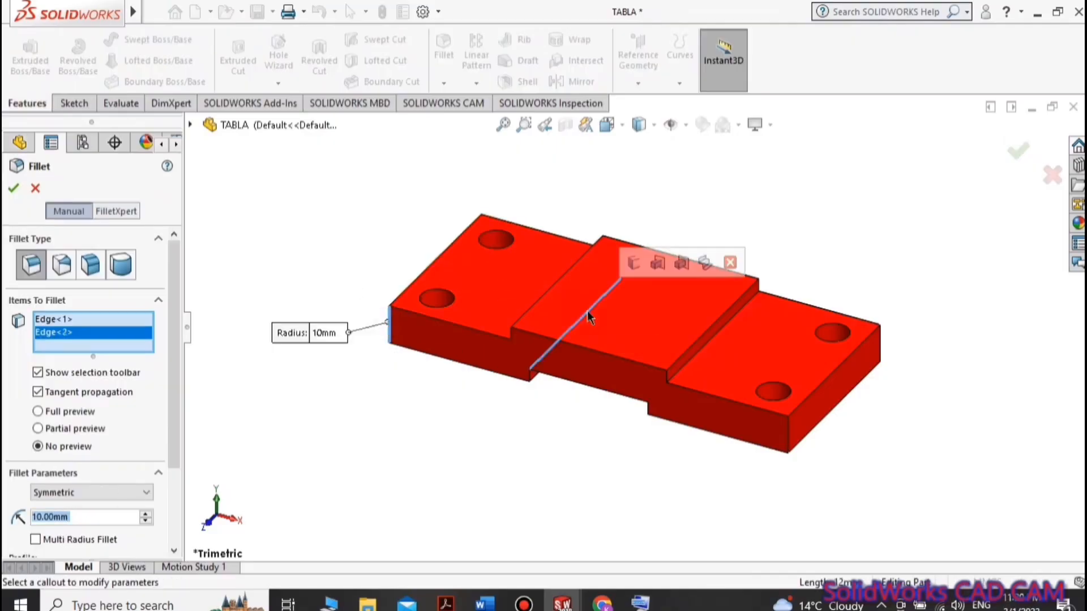
{"action": "left_click", "coordinate": [587, 312]}
{"action": "left_click", "coordinate": [483, 229]}
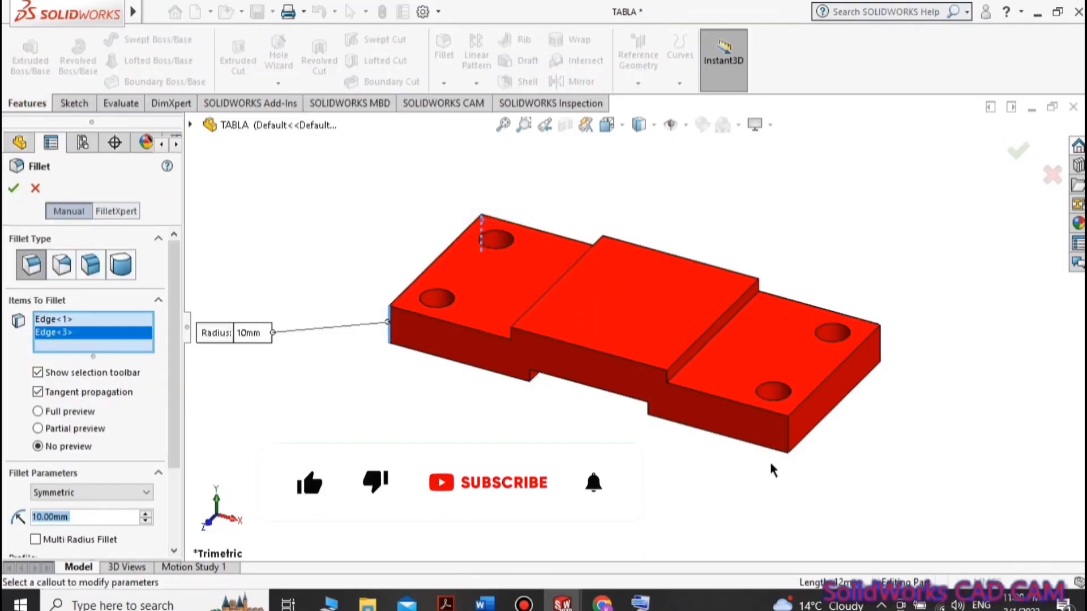
{"action": "left_click", "coordinate": [788, 438]}
{"action": "left_click", "coordinate": [879, 346]}
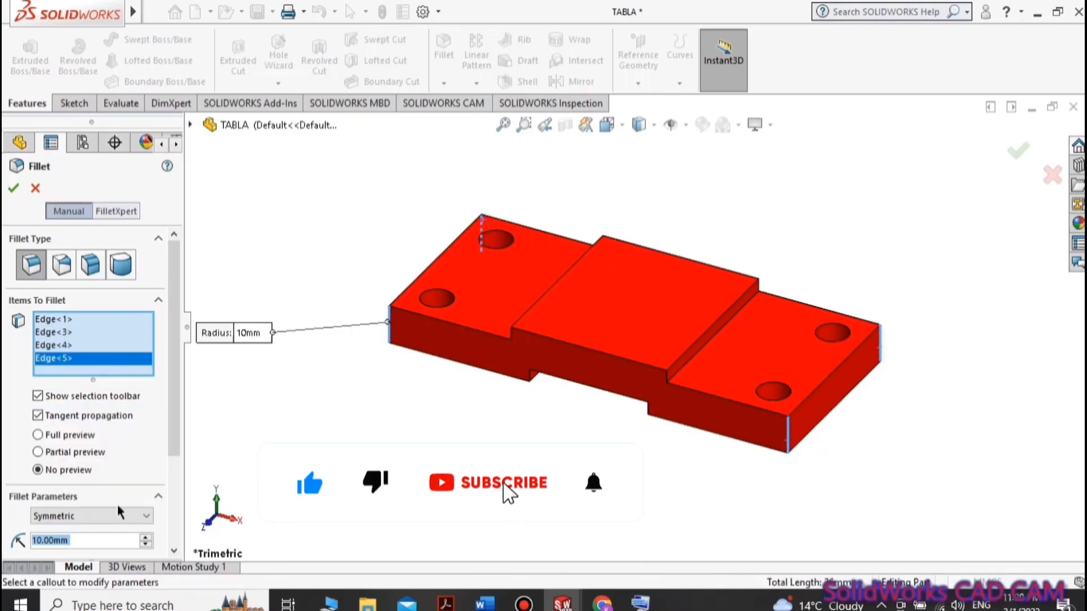
{"action": "left_click", "coordinate": [14, 189]}
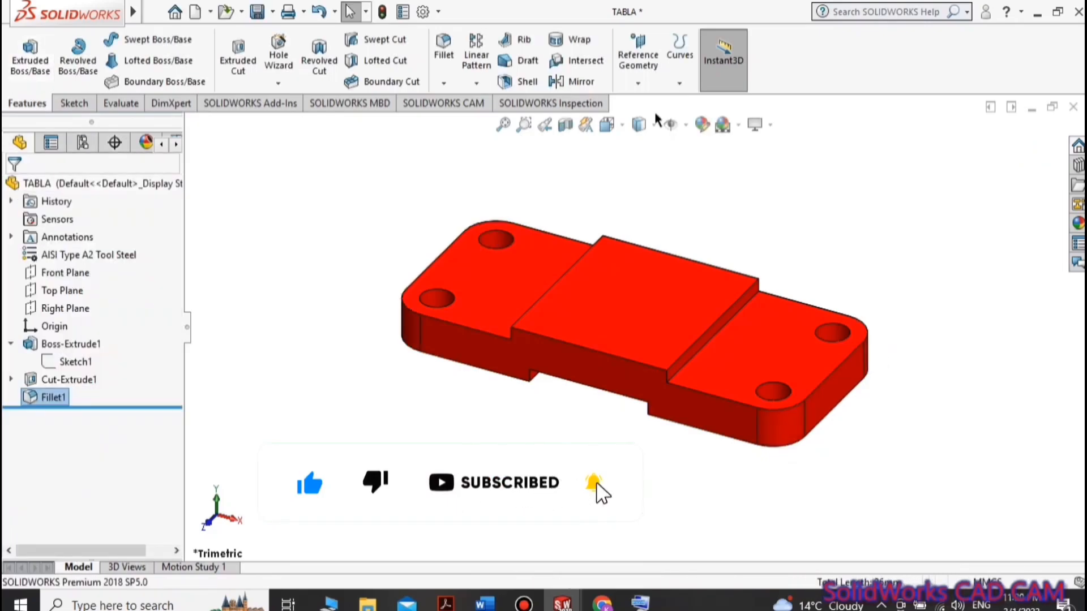
Save the TABLA part and return to the Assem1 assembly window.
{"action": "left_click", "coordinate": [257, 11]}
{"action": "left_click", "coordinate": [1031, 108]}
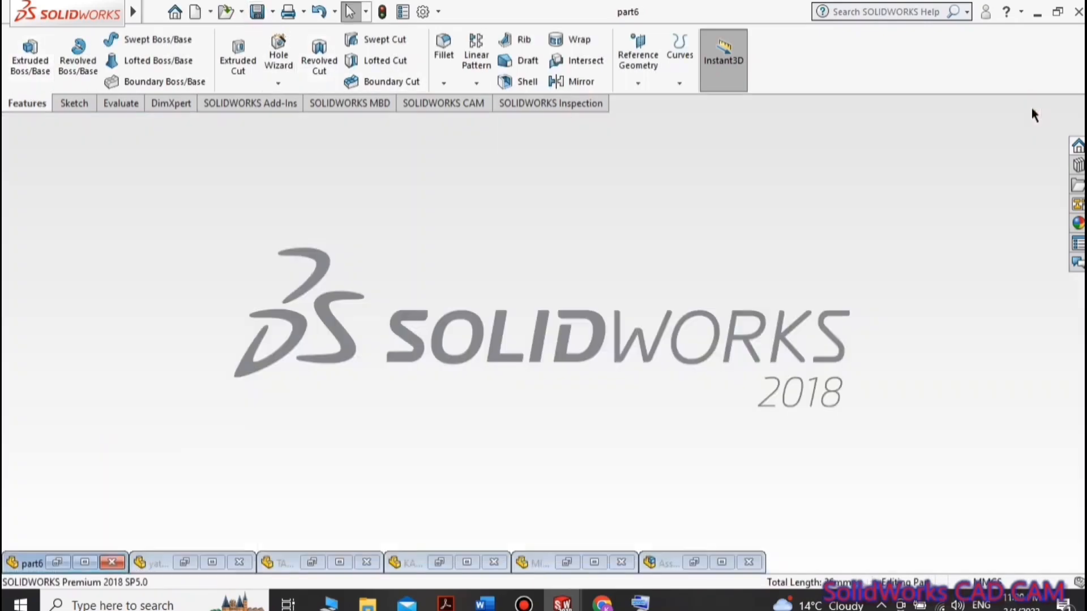
{"action": "left_click", "coordinate": [662, 559]}
{"action": "left_click", "coordinate": [139, 89]}
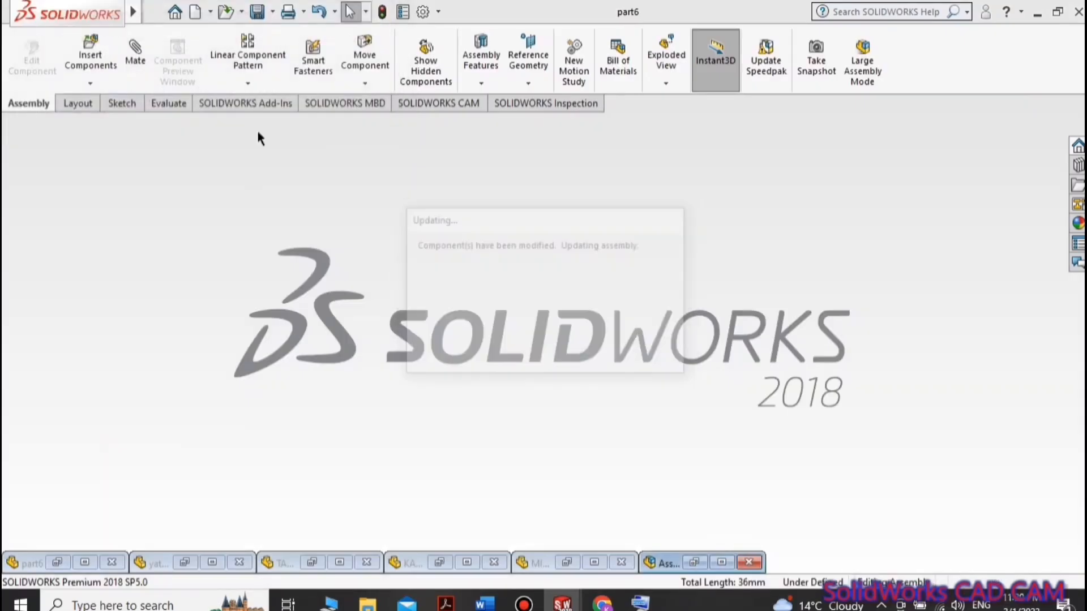
{"action": "left_click", "coordinate": [718, 562]}
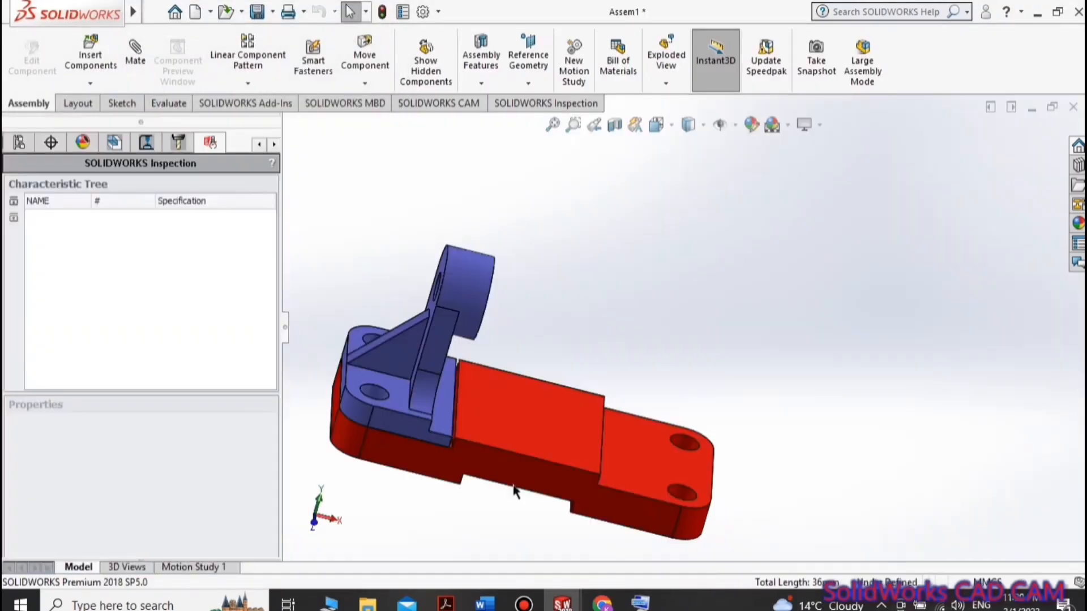
Examine the fit of the yatak bracket on the TABLA plate in front, trimetric and rotated views.
{"action": "left_click", "coordinate": [286, 331]}
{"action": "key", "text": "ctrl+1"}
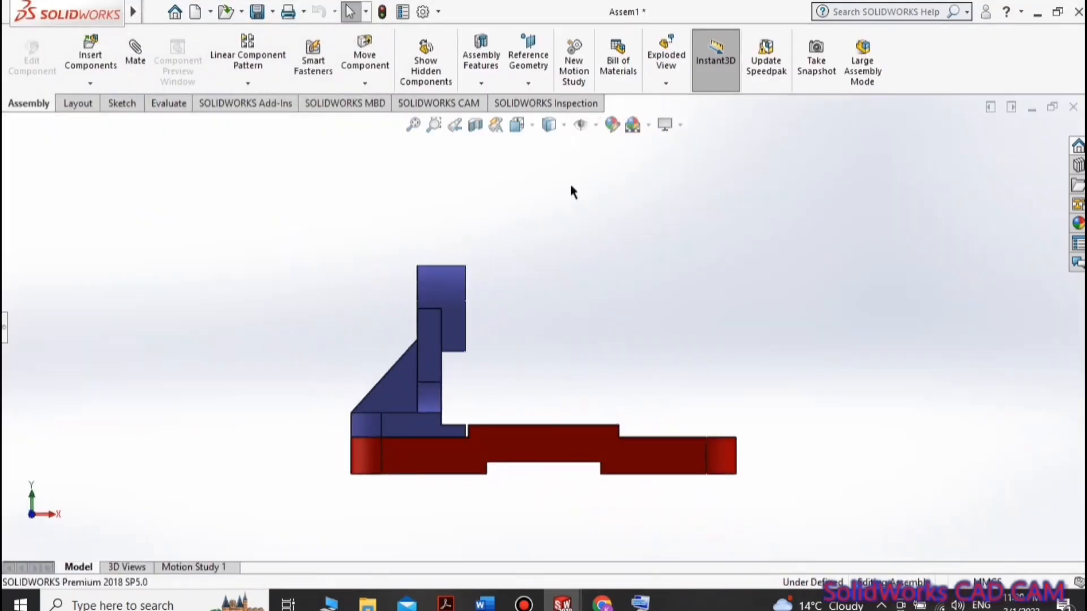
{"action": "left_click", "coordinate": [526, 125]}
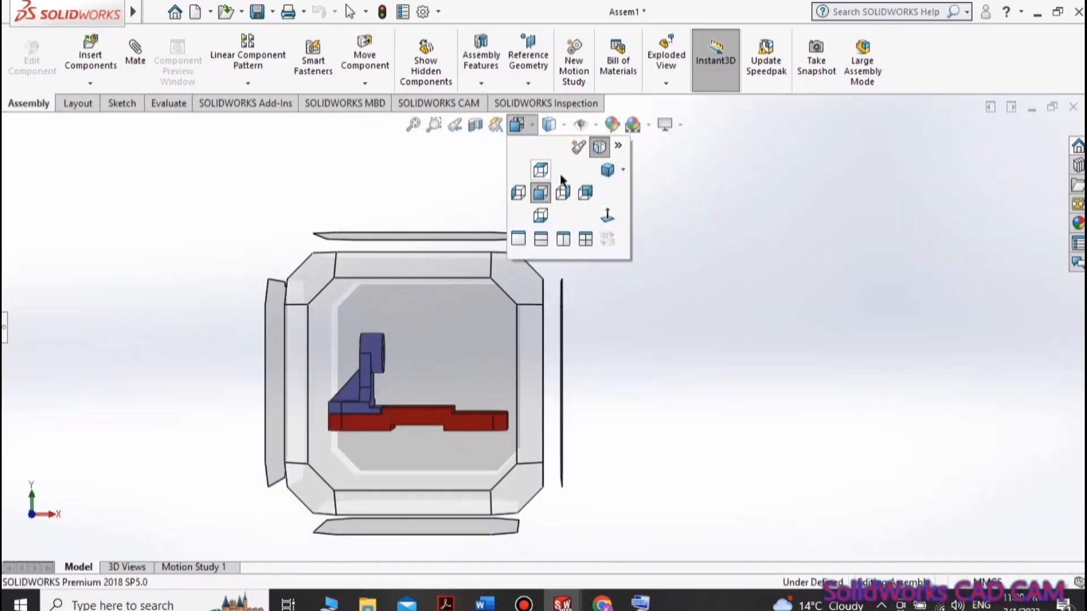
{"action": "left_click", "coordinate": [606, 168]}
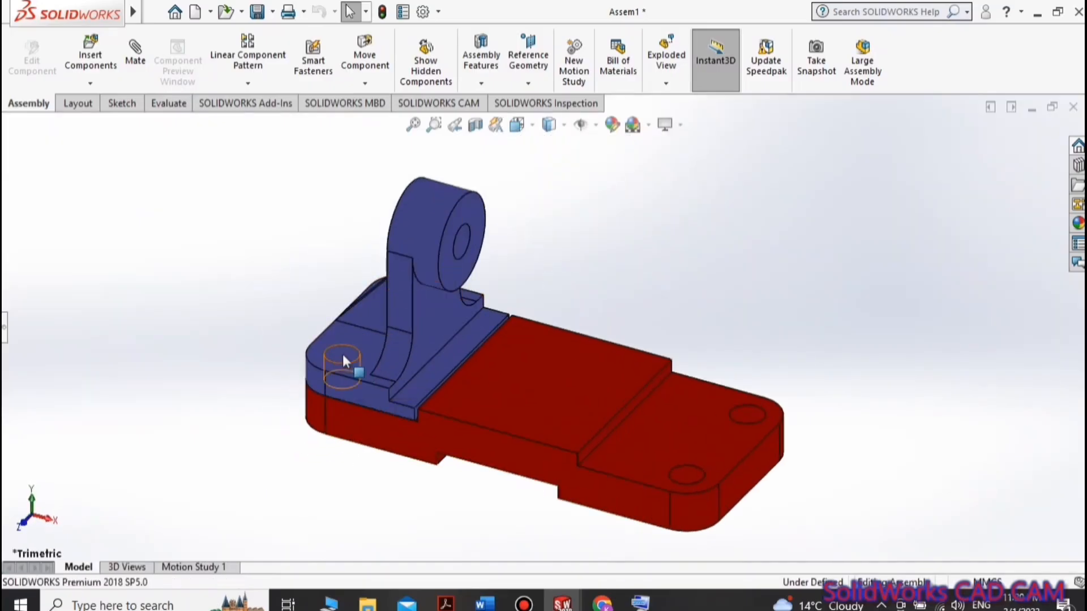
{"action": "key", "text": "Down"}
{"action": "key", "text": "Down"}
{"action": "key", "text": "Down"}
{"action": "key", "text": "Down"}
{"action": "key", "text": "Up"}
{"action": "key", "text": "Up"}
{"action": "key", "text": "Up"}
{"action": "key", "text": "Up"}
{"action": "key", "text": "Right"}
{"action": "key", "text": "Up"}
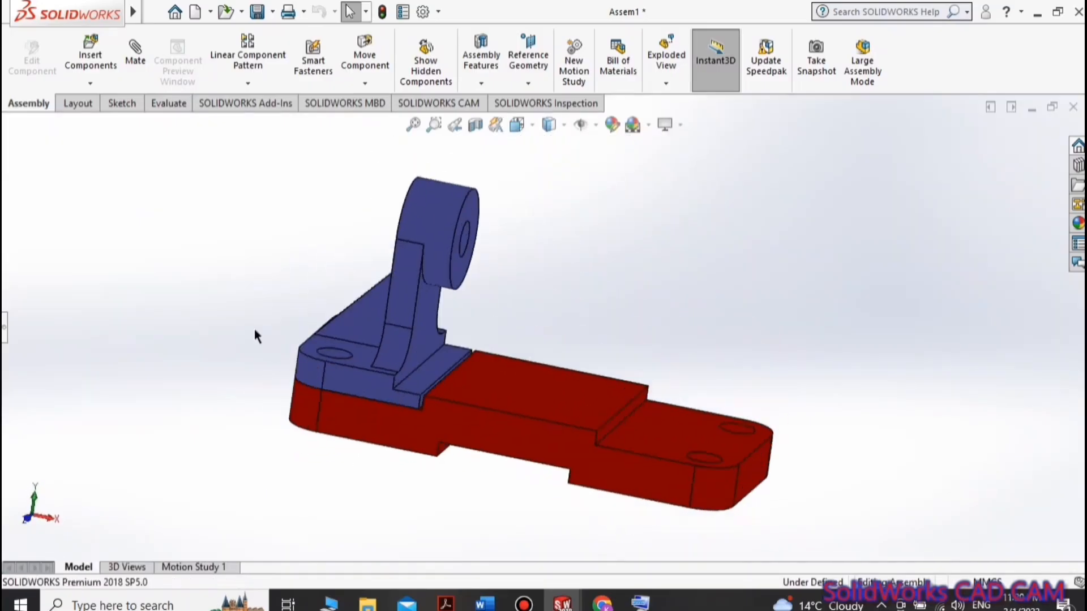
{"action": "left_click", "coordinate": [249, 83]}
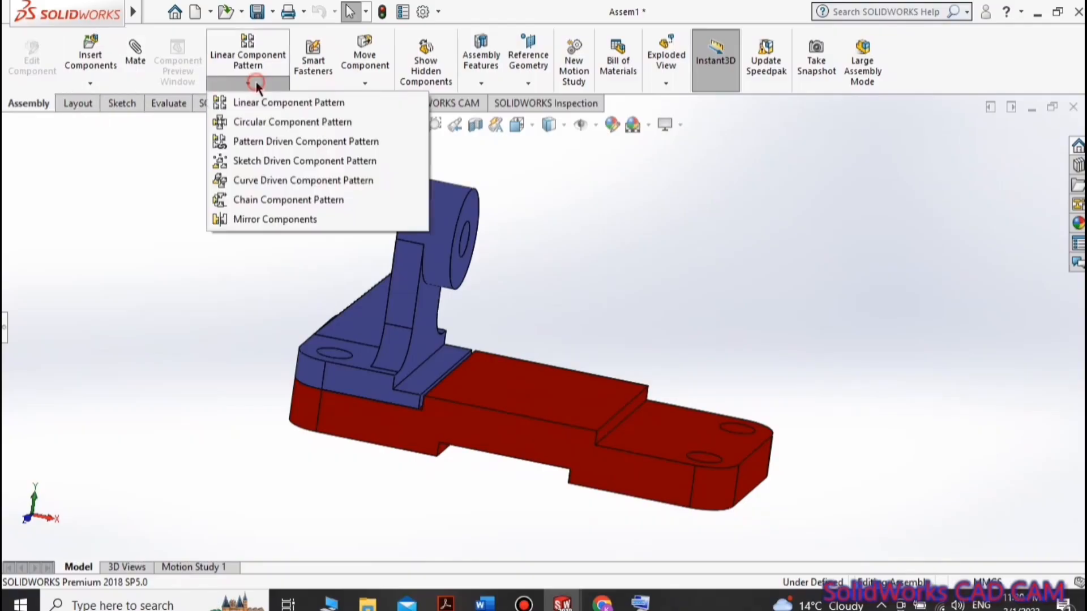
{"action": "left_click", "coordinate": [253, 219]}
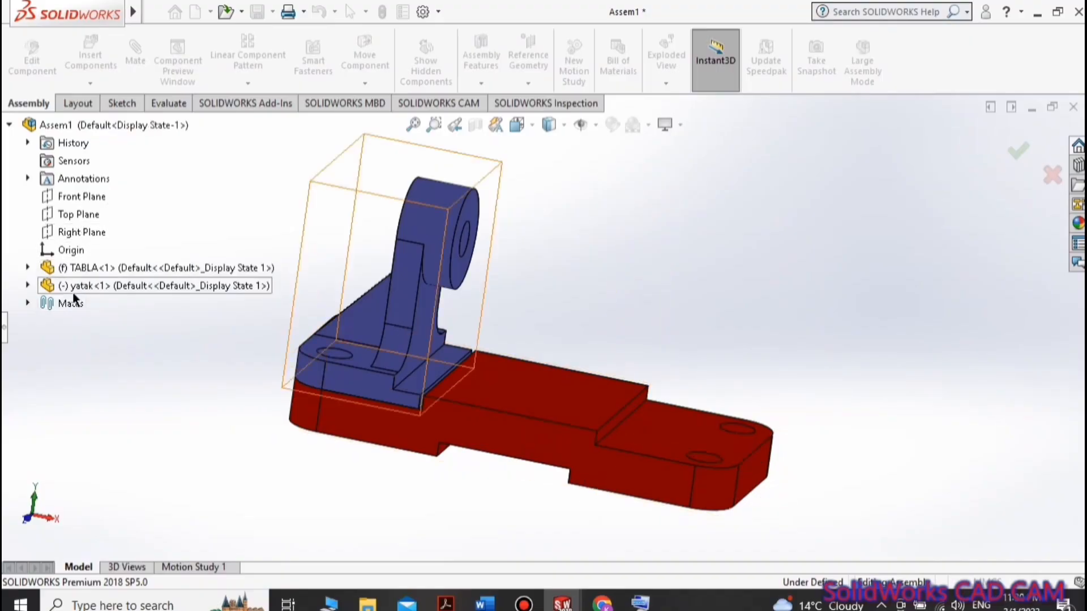
{"action": "left_click", "coordinate": [4, 331]}
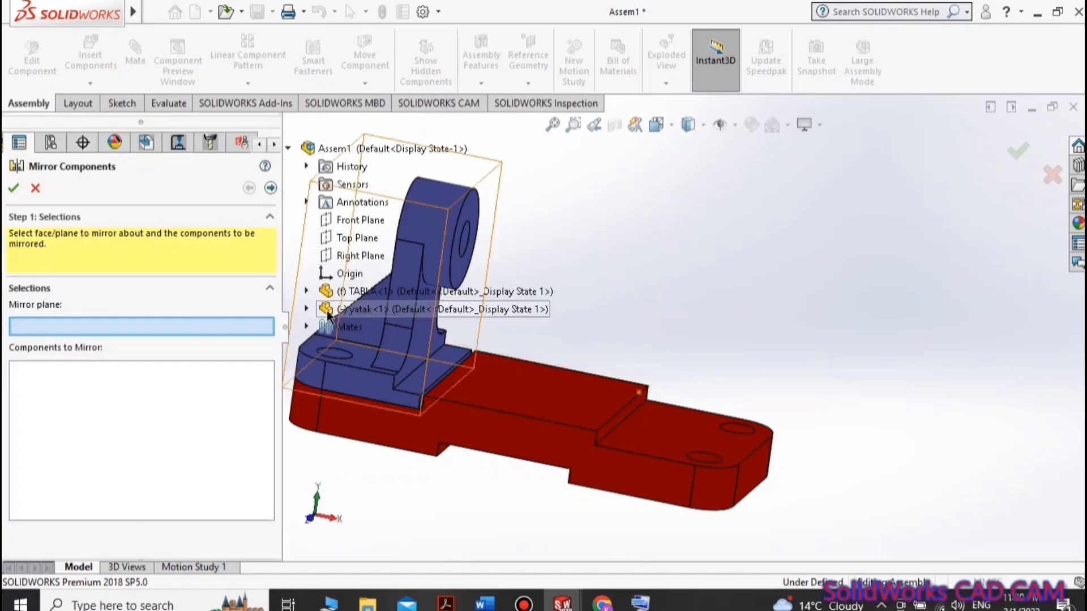
{"action": "left_click", "coordinate": [169, 395]}
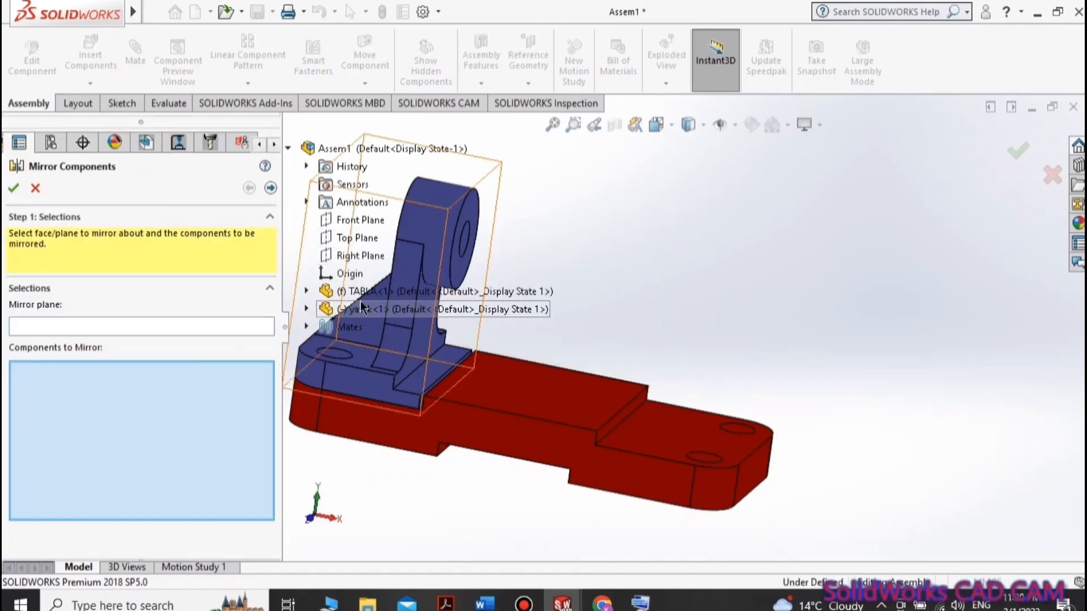
{"action": "left_click", "coordinate": [360, 308]}
{"action": "left_click", "coordinate": [203, 326]}
{"action": "left_click", "coordinate": [34, 188]}
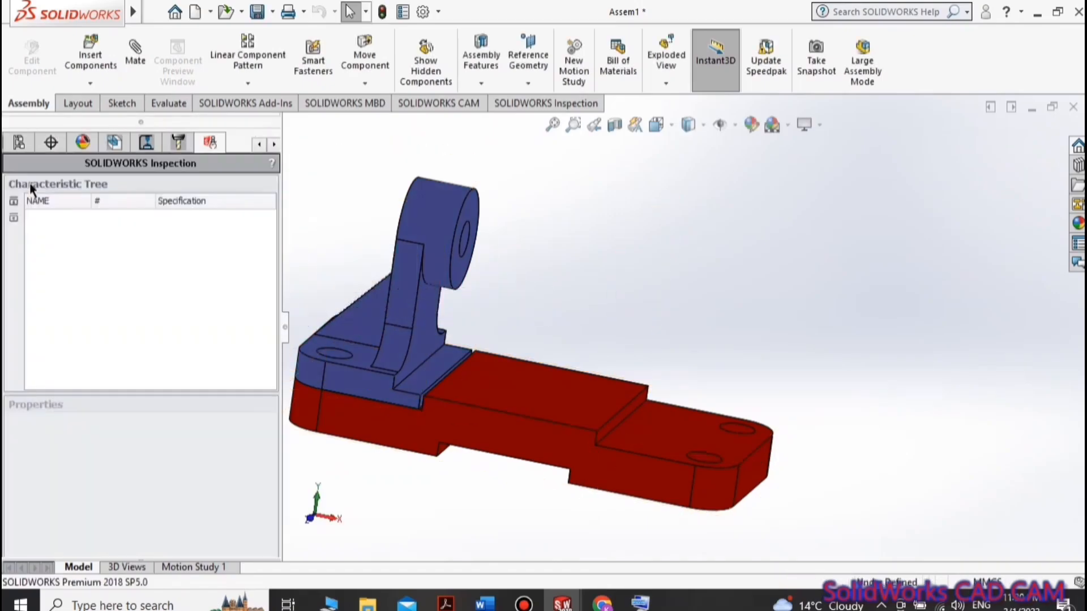
Create a reference plane midway between the two opposite end faces of the TABLA plate.
{"action": "left_click", "coordinate": [542, 60]}
{"action": "left_click", "coordinate": [556, 104]}
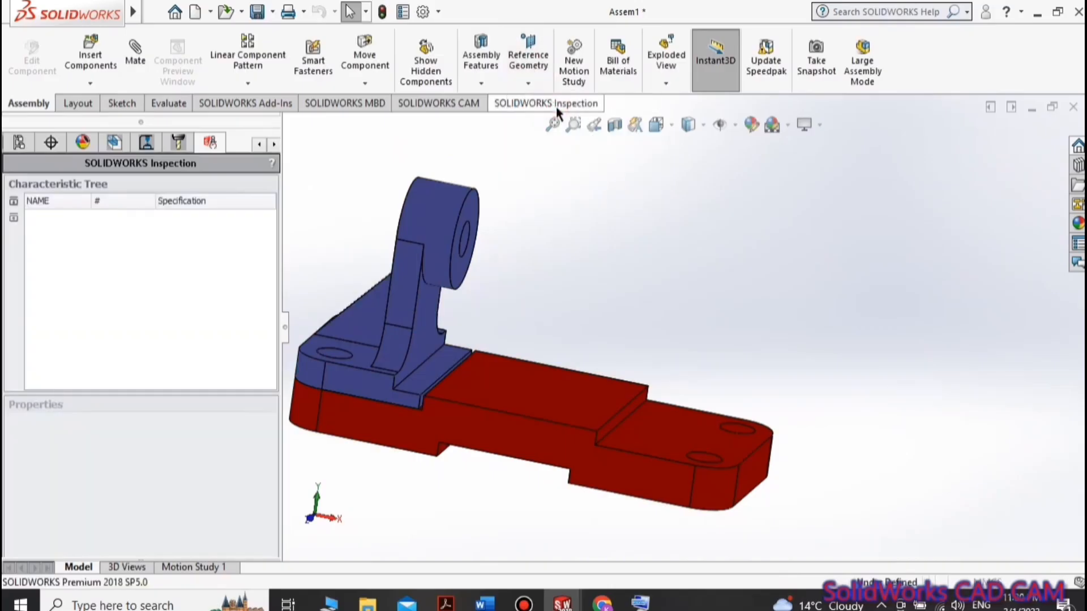
{"action": "left_click", "coordinate": [745, 464]}
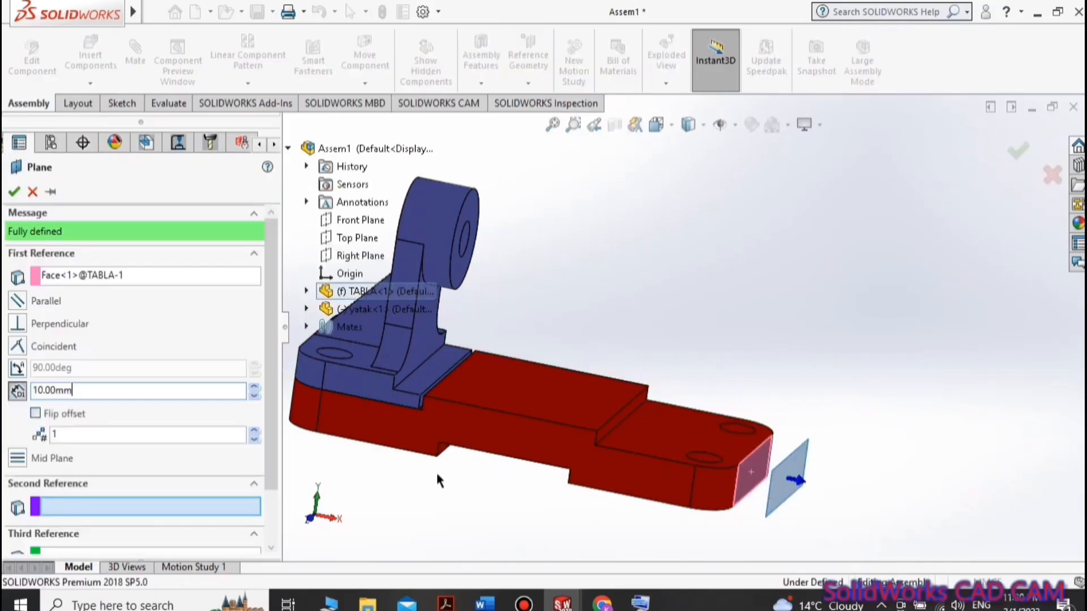
{"action": "key", "text": "Right"}
{"action": "key", "text": "Right"}
{"action": "key", "text": "Right"}
{"action": "left_click", "coordinate": [331, 380]}
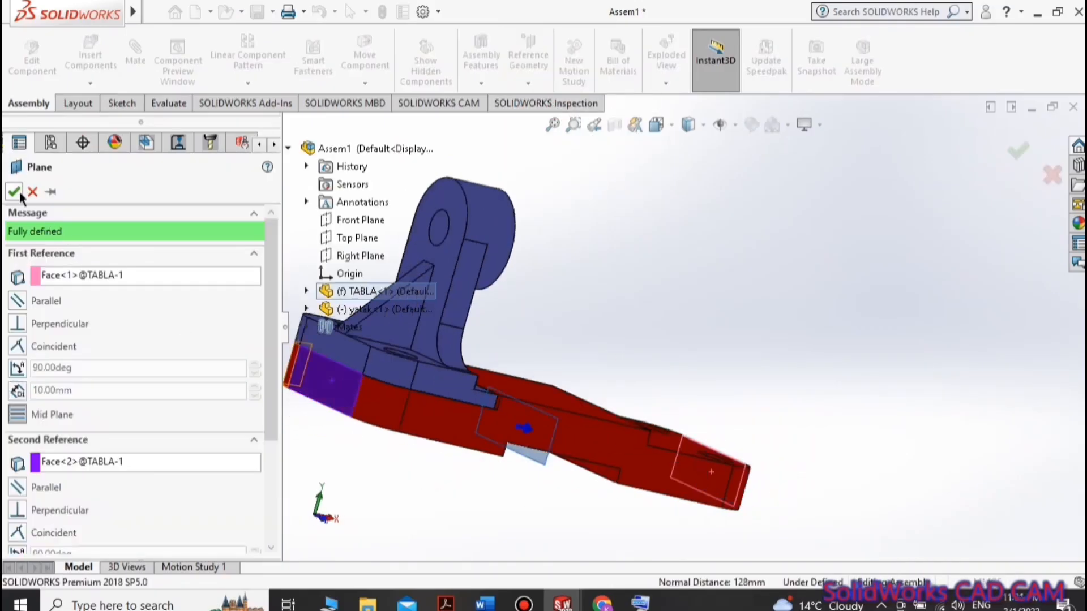
{"action": "left_click", "coordinate": [16, 192]}
Mirror the yatak bracket about PLANE1 onto the opposite end of the TABLA plate.
{"action": "left_click", "coordinate": [287, 325]}
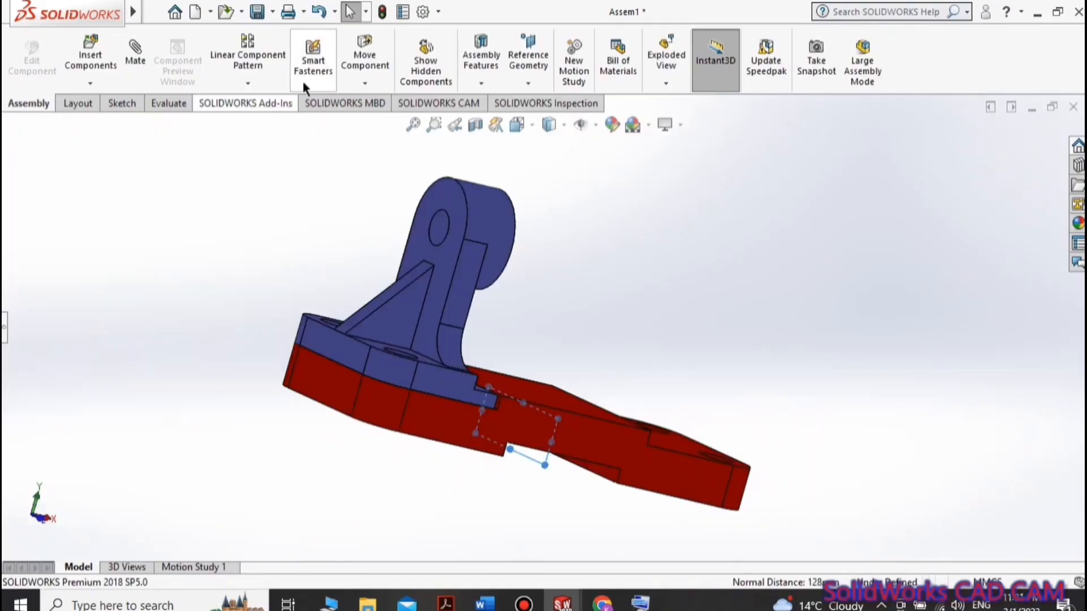
{"action": "left_click", "coordinate": [257, 86]}
{"action": "left_click", "coordinate": [270, 217]}
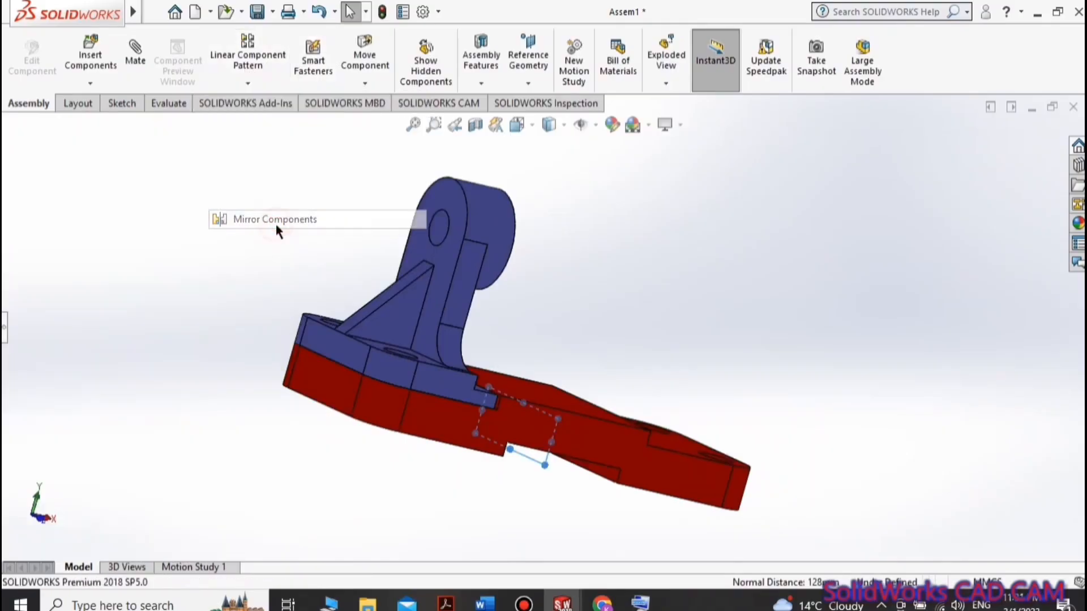
{"action": "left_click", "coordinate": [4, 328]}
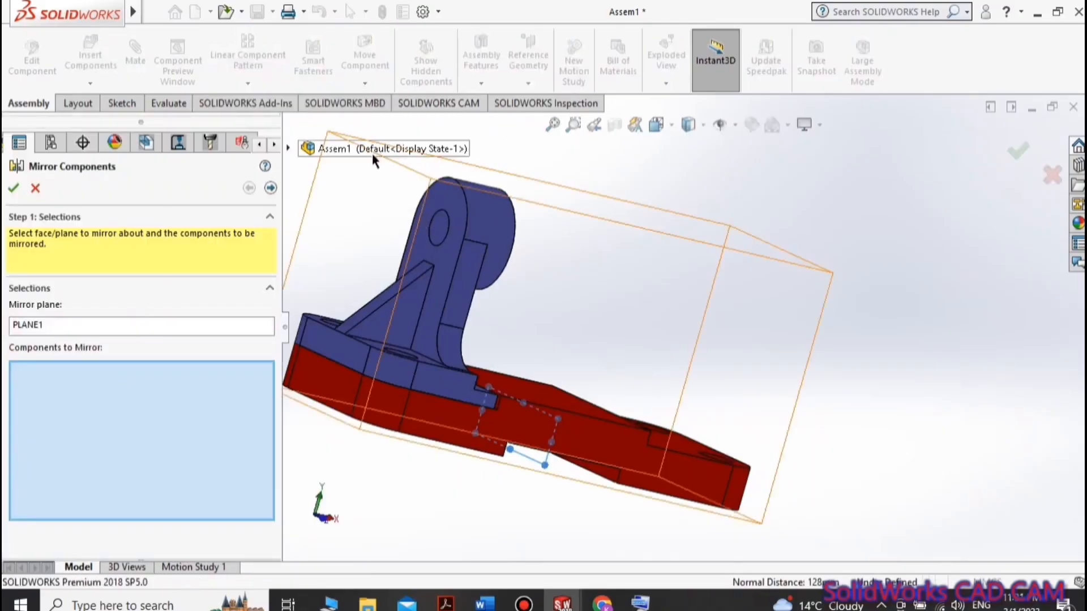
{"action": "left_click", "coordinate": [288, 148]}
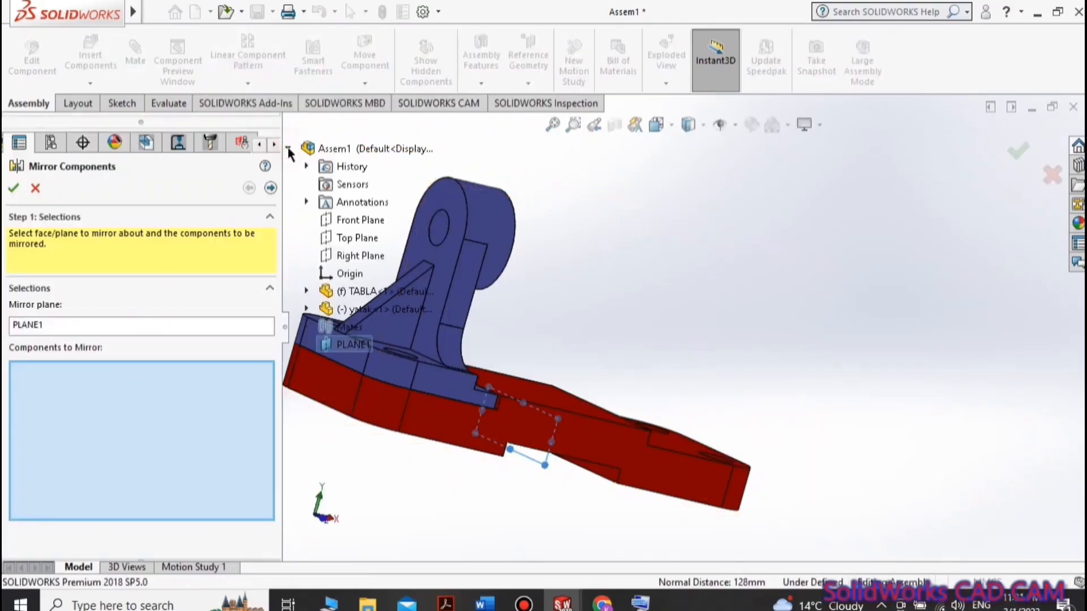
{"action": "left_click", "coordinate": [350, 309]}
{"action": "left_click", "coordinate": [14, 188]}
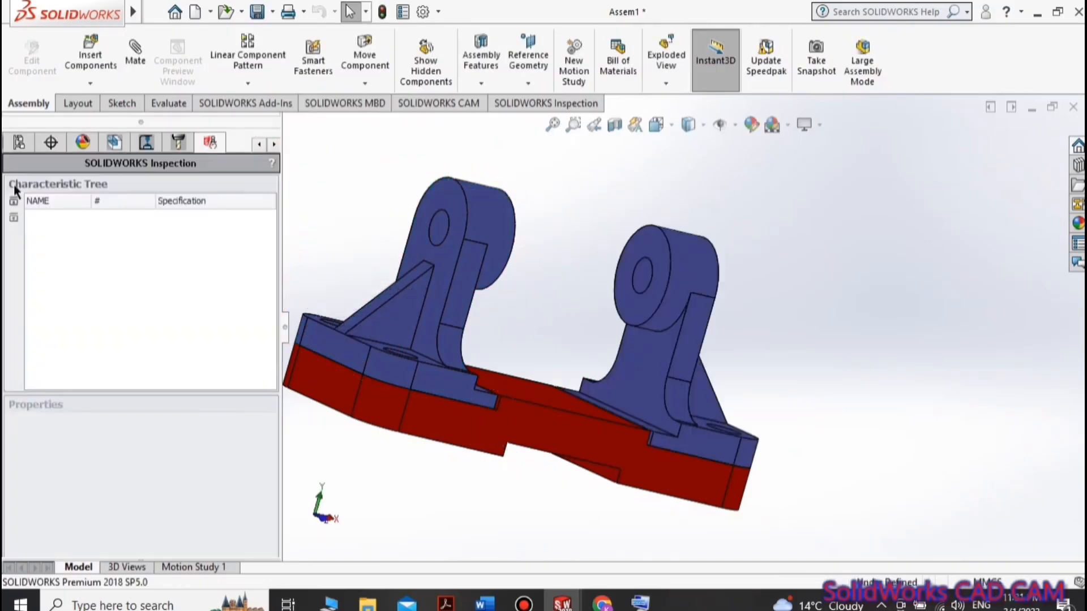
Insert the MIL C 1040 shaft and place it in free space beside the two yatak brackets.
{"action": "left_click", "coordinate": [285, 331]}
{"action": "middle_click_drag", "start_coordinate": [204, 312], "coordinate": [492, 156]}
{"action": "scroll", "coordinate": [493, 156], "scroll_direction": "up", "scroll_amount": 2}
{"action": "middle_click_drag", "start_coordinate": [548, 202], "coordinate": [547, 201]}
{"action": "left_click", "coordinate": [4, 323]}
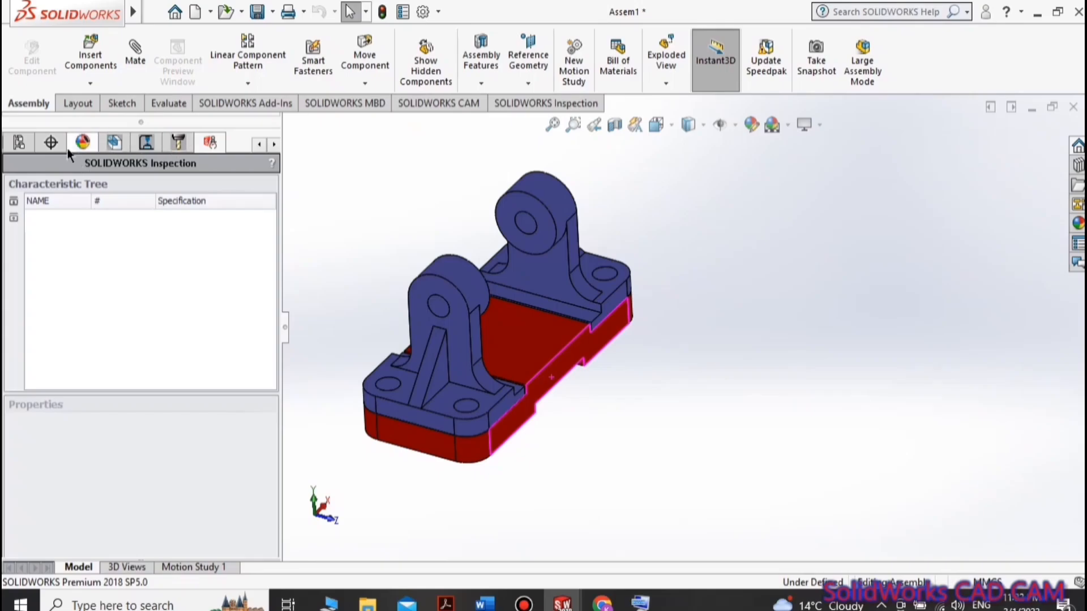
{"action": "left_click", "coordinate": [100, 67]}
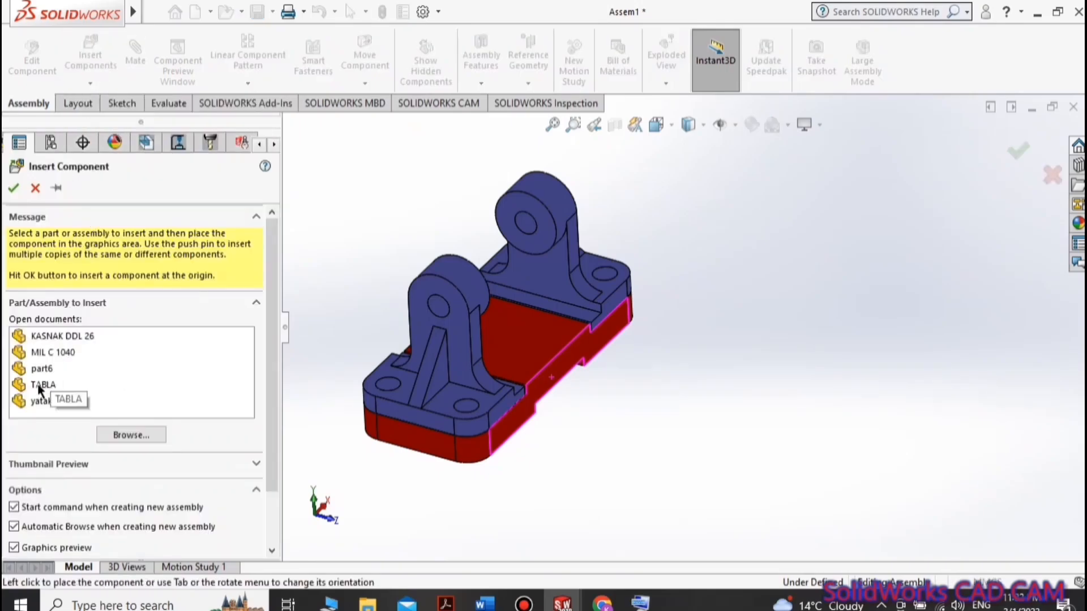
{"action": "left_click", "coordinate": [49, 351]}
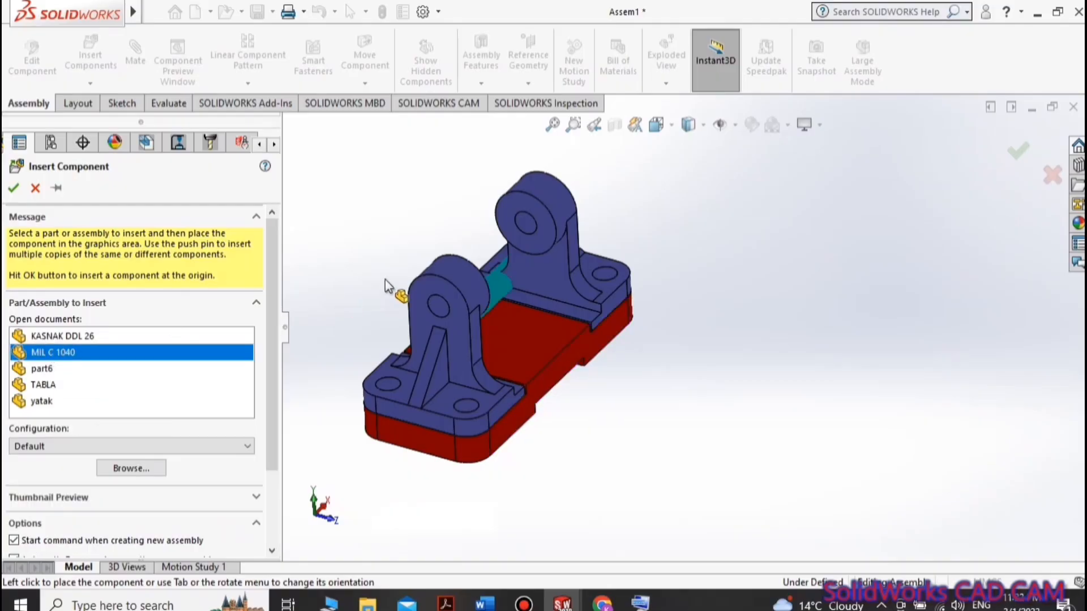
{"action": "left_click", "coordinate": [407, 238]}
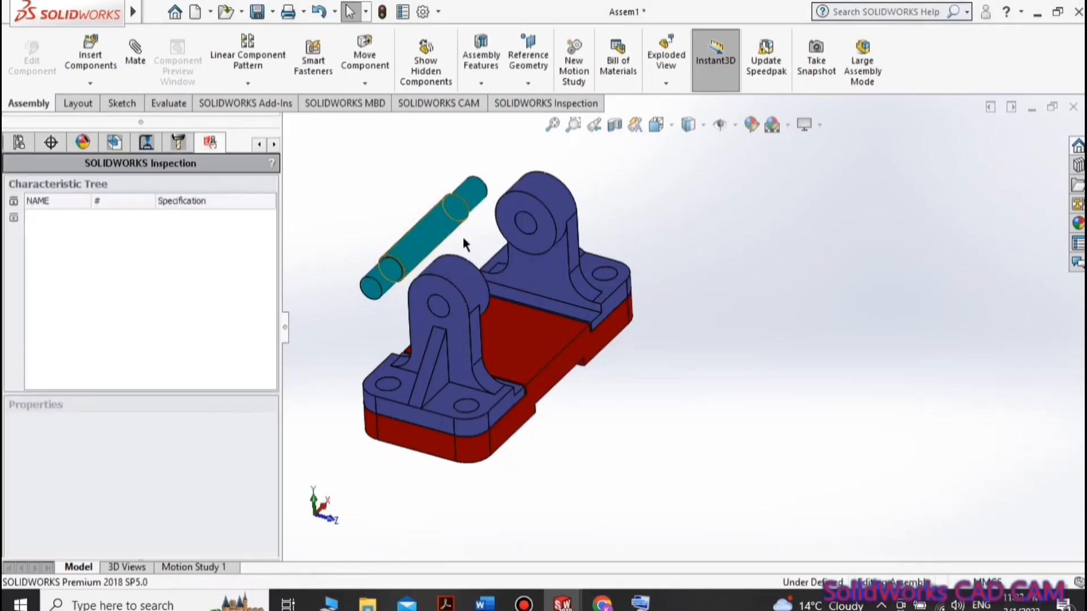
Add a concentric mate between the MIL C 1040 shaft's end journal and the bore of the mirrored yatak bracket.
{"action": "left_click", "coordinate": [470, 199]}
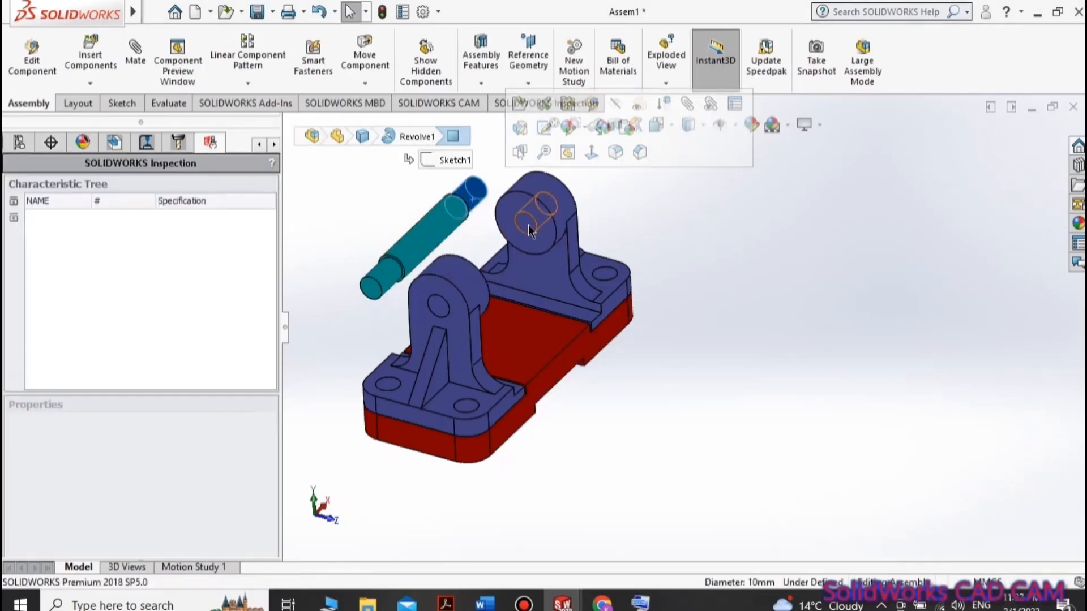
{"action": "left_click", "coordinate": [135, 51]}
{"action": "left_click", "coordinate": [477, 200]}
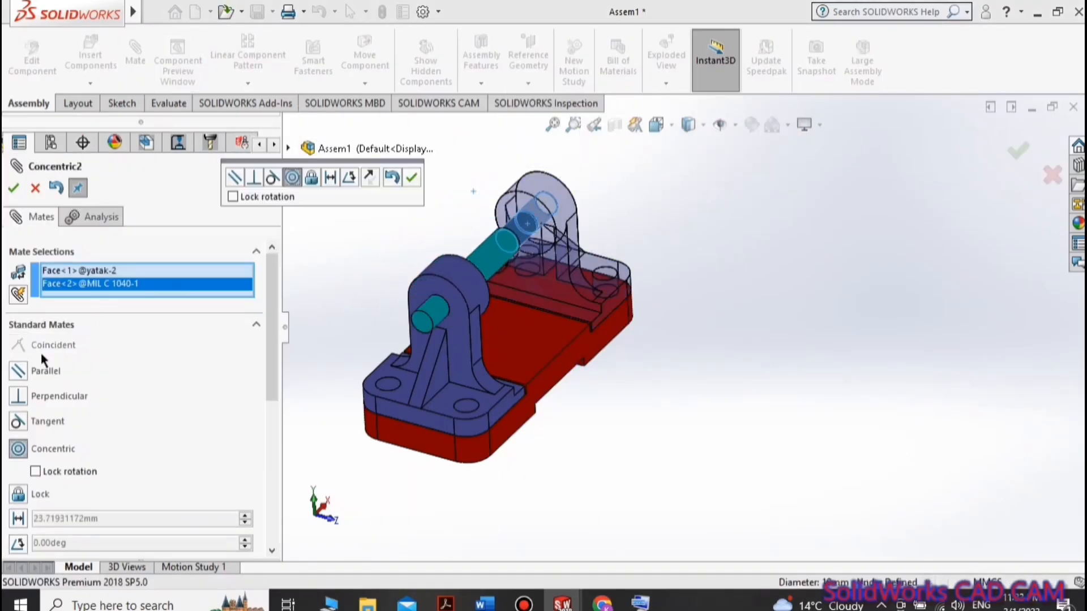
{"action": "left_click", "coordinate": [15, 189]}
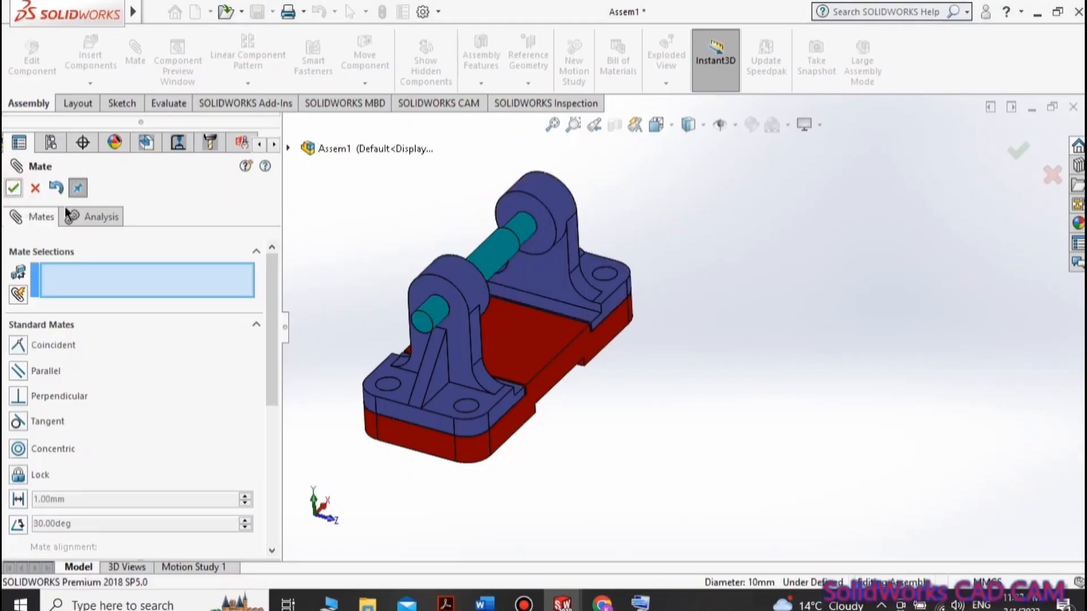
{"action": "left_click", "coordinate": [432, 311]}
{"action": "key", "text": "Escape"}
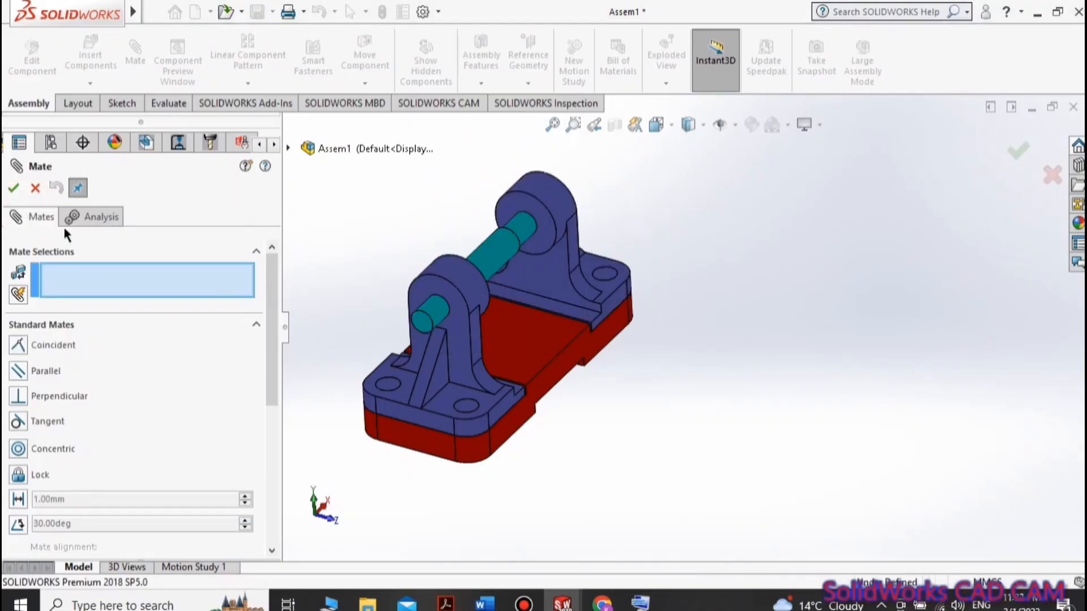
{"action": "left_click", "coordinate": [15, 188]}
Add a coincident mate between the MIL C 1040 shaft's end face and the outer face of the original yatak bracket.
{"action": "left_click", "coordinate": [443, 289]}
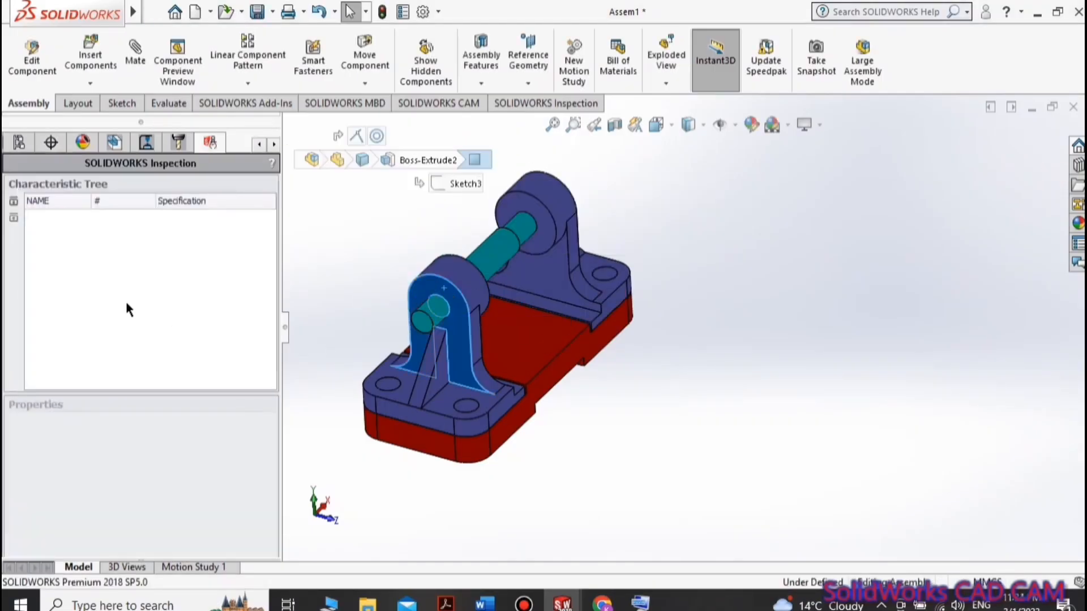
{"action": "left_click", "coordinate": [135, 63]}
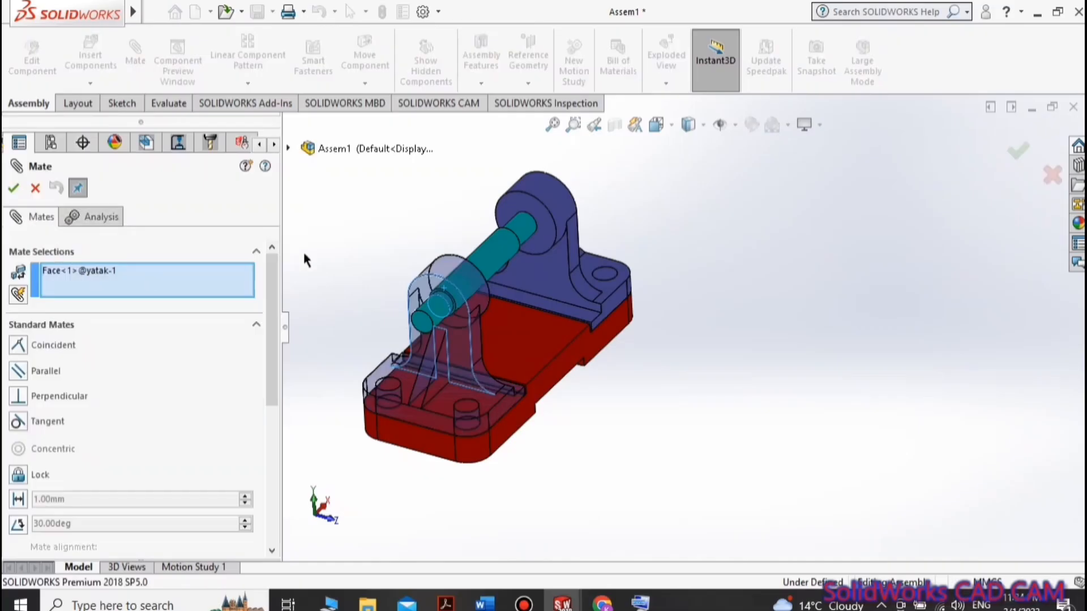
{"action": "left_click", "coordinate": [423, 322]}
{"action": "left_click", "coordinate": [15, 189]}
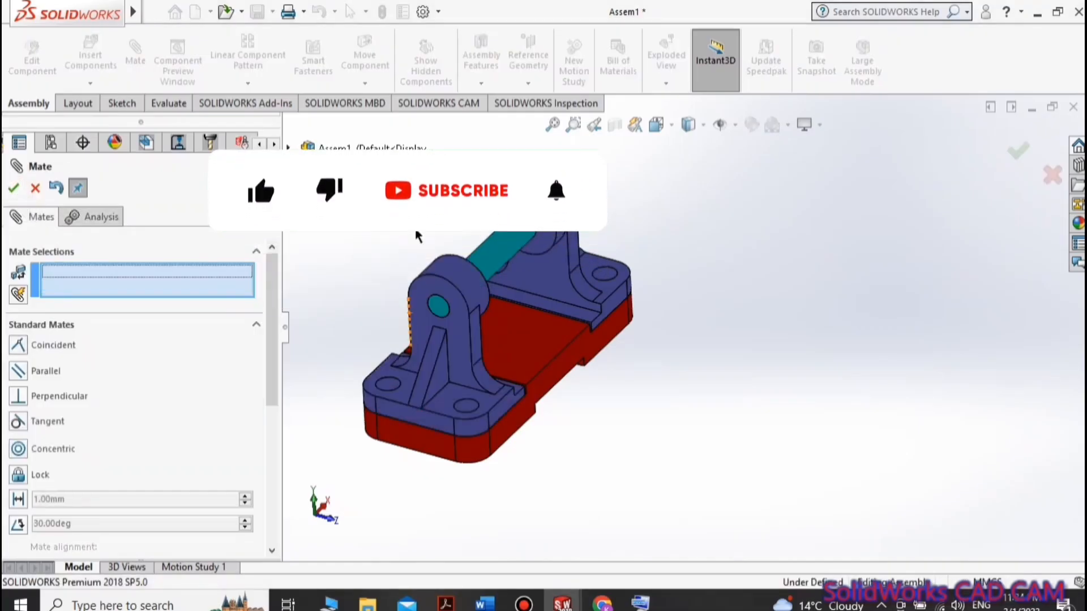
{"action": "left_click", "coordinate": [35, 188]}
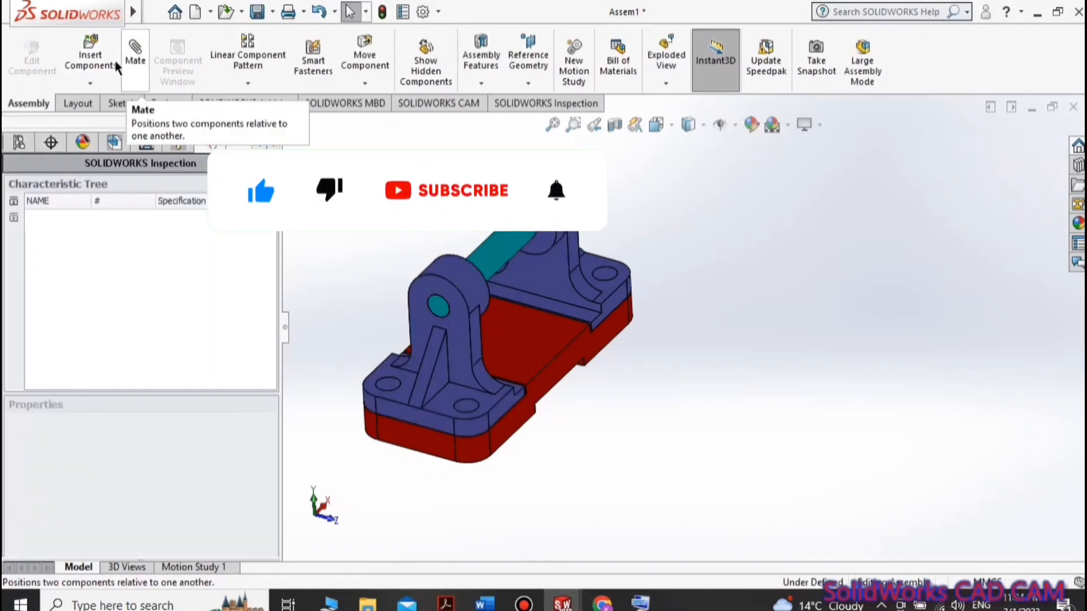
Insert the part6 flanged bushing and place it in free space above the original yatak bracket.
{"action": "left_click", "coordinate": [77, 104]}
{"action": "left_click", "coordinate": [26, 103]}
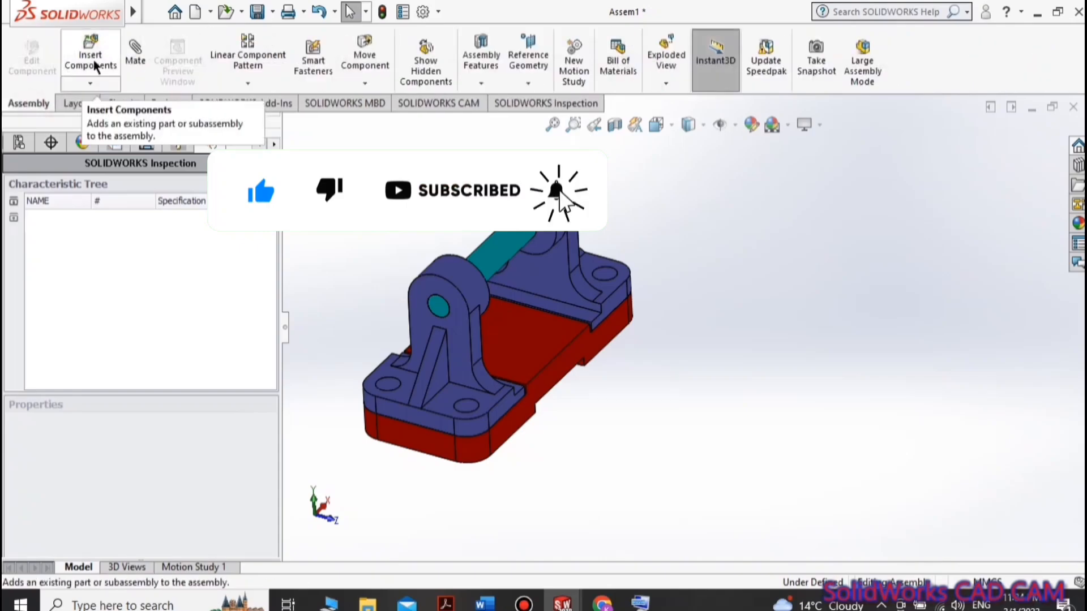
{"action": "left_click", "coordinate": [92, 63]}
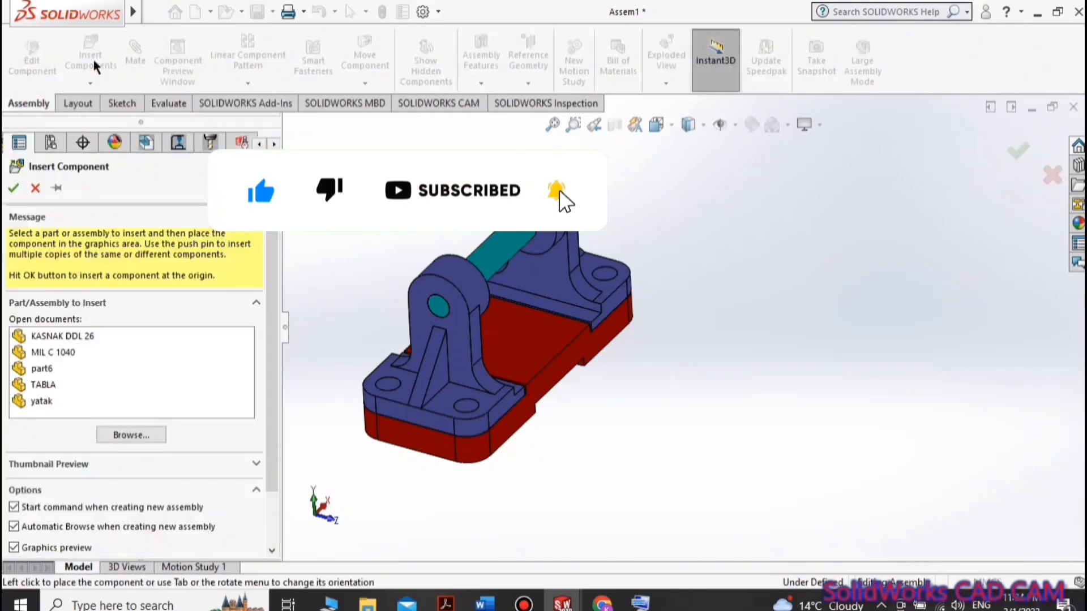
{"action": "left_click", "coordinate": [40, 368]}
{"action": "left_click", "coordinate": [397, 183]}
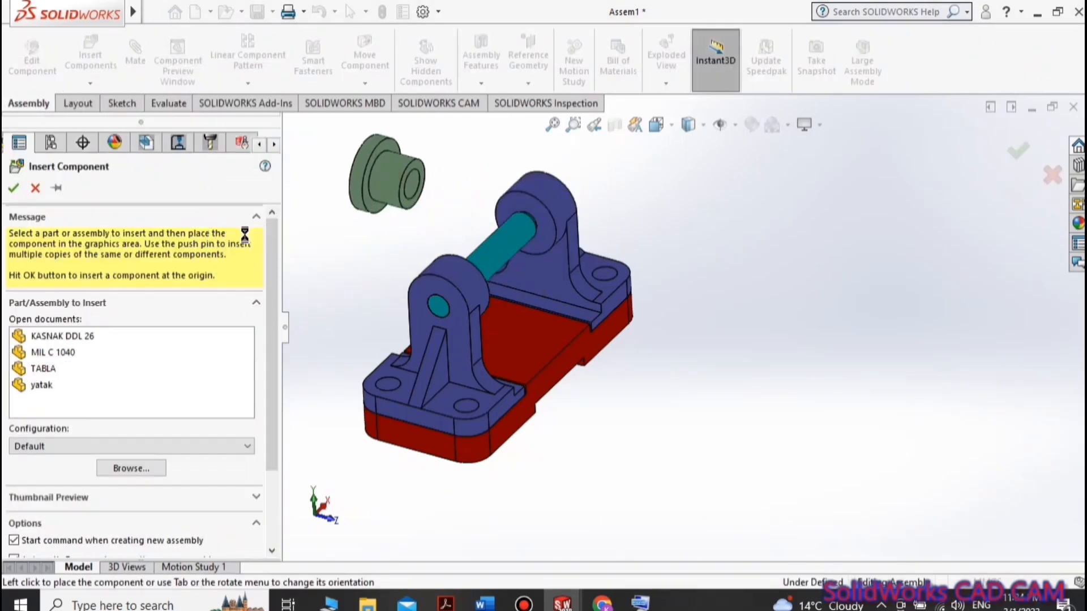
Insert the KASNAK DDL 26 pulley in free space beside the mirrored bracket and apply a brighter scene to the view.
{"action": "left_click", "coordinate": [91, 60]}
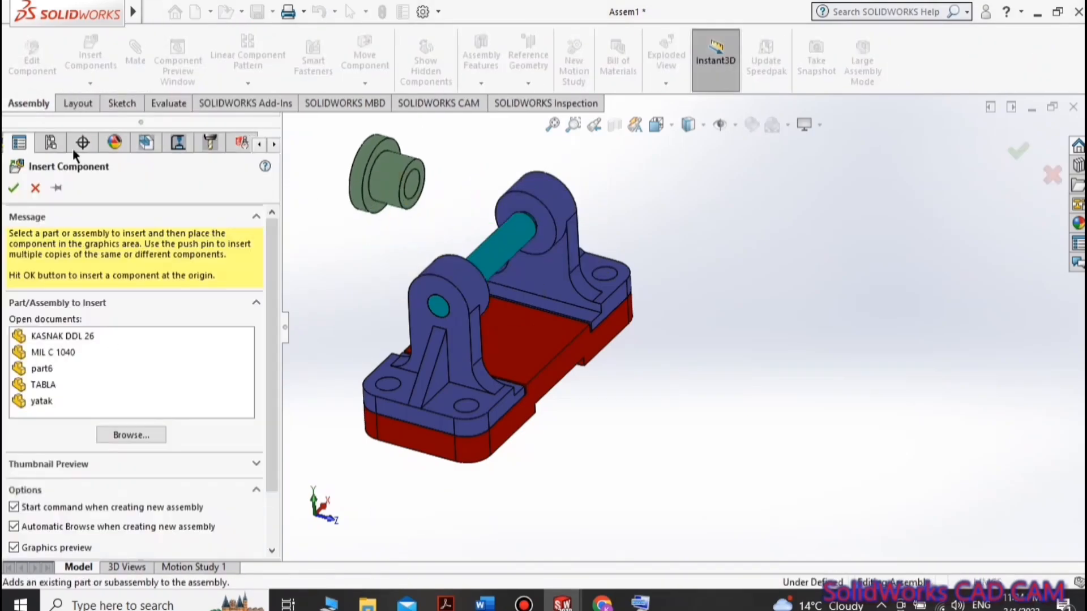
{"action": "left_click", "coordinate": [57, 337]}
{"action": "left_click", "coordinate": [755, 273]}
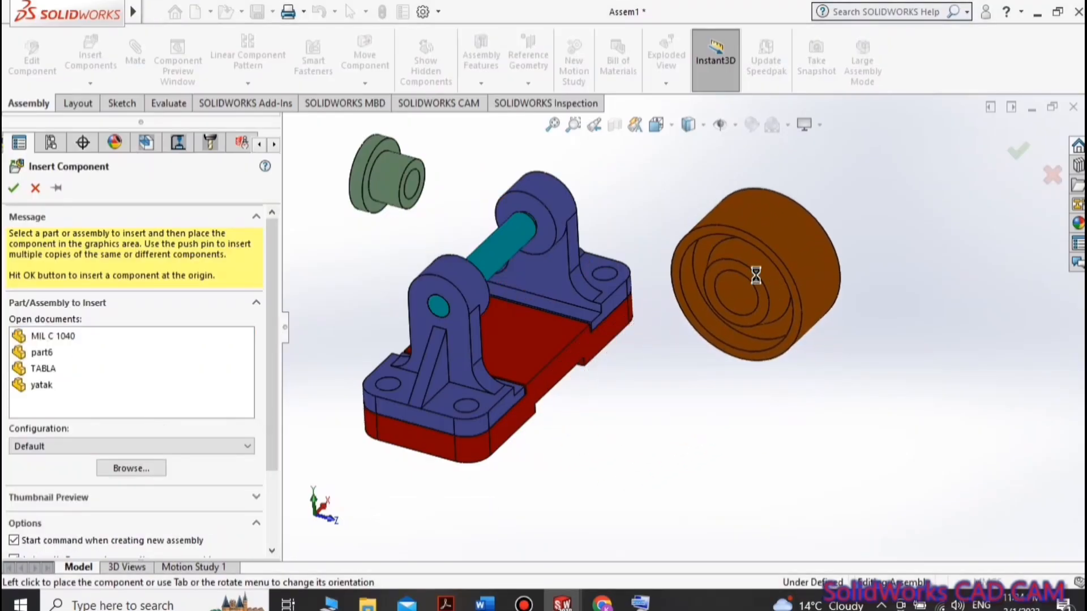
{"action": "left_click", "coordinate": [788, 125]}
{"action": "left_click", "coordinate": [789, 166]}
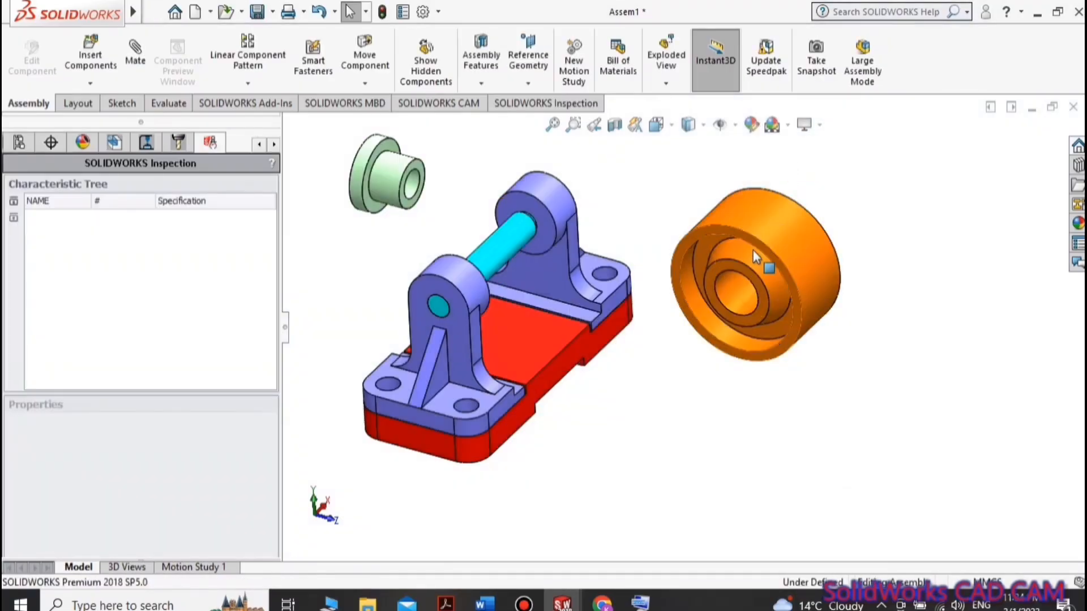
Add a concentric mate between the KASNAK DDL 26 pulley's bore and the middle cylinder of the MIL C 1040 shaft.
{"action": "left_click", "coordinate": [728, 278]}
{"action": "left_click", "coordinate": [491, 253]}
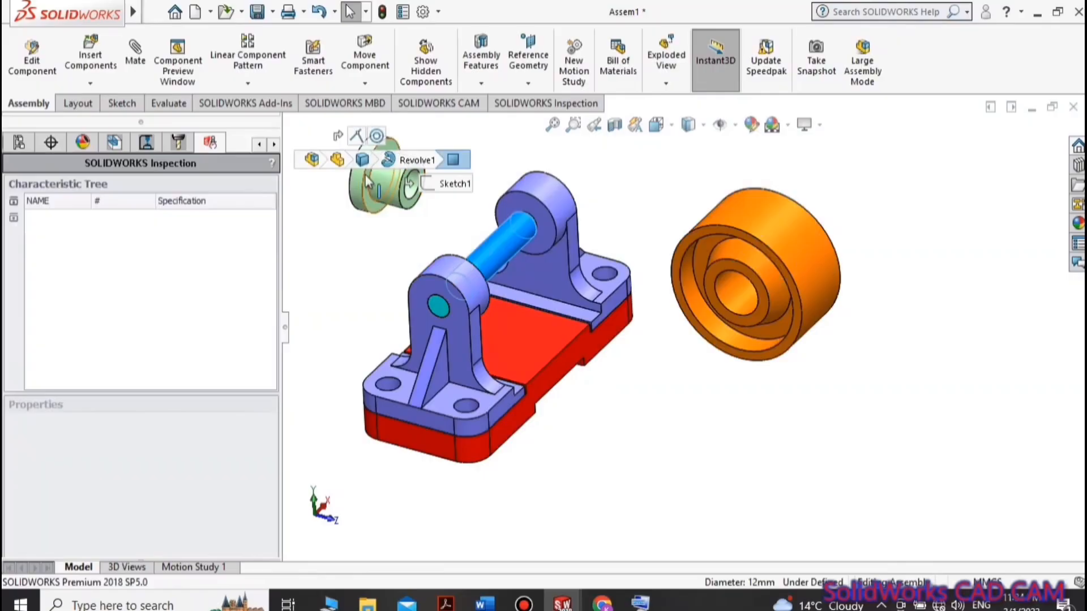
{"action": "left_click", "coordinate": [135, 53]}
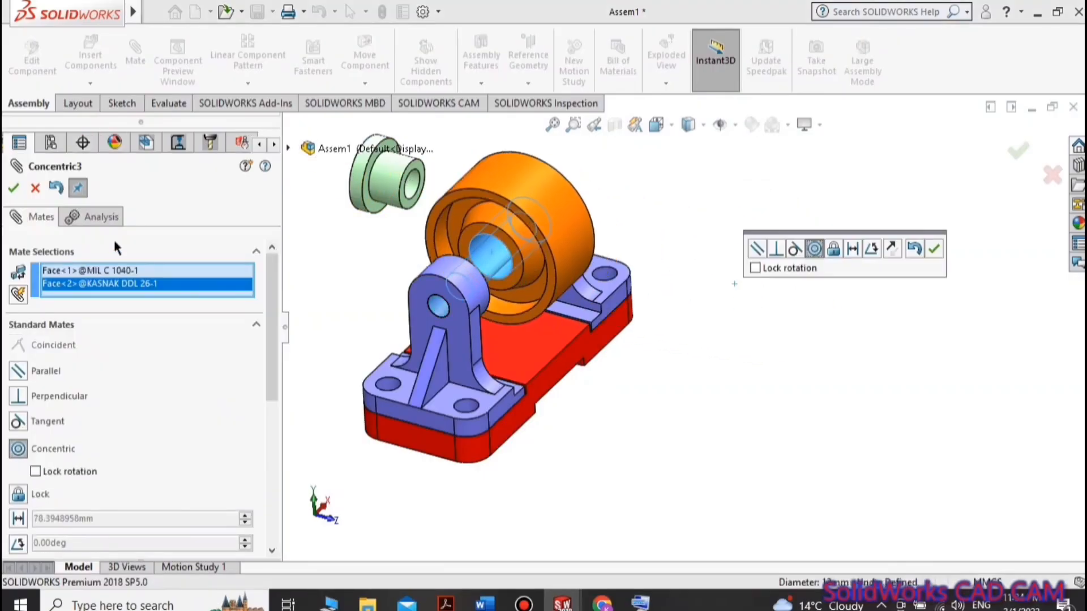
{"action": "left_click", "coordinate": [14, 188]}
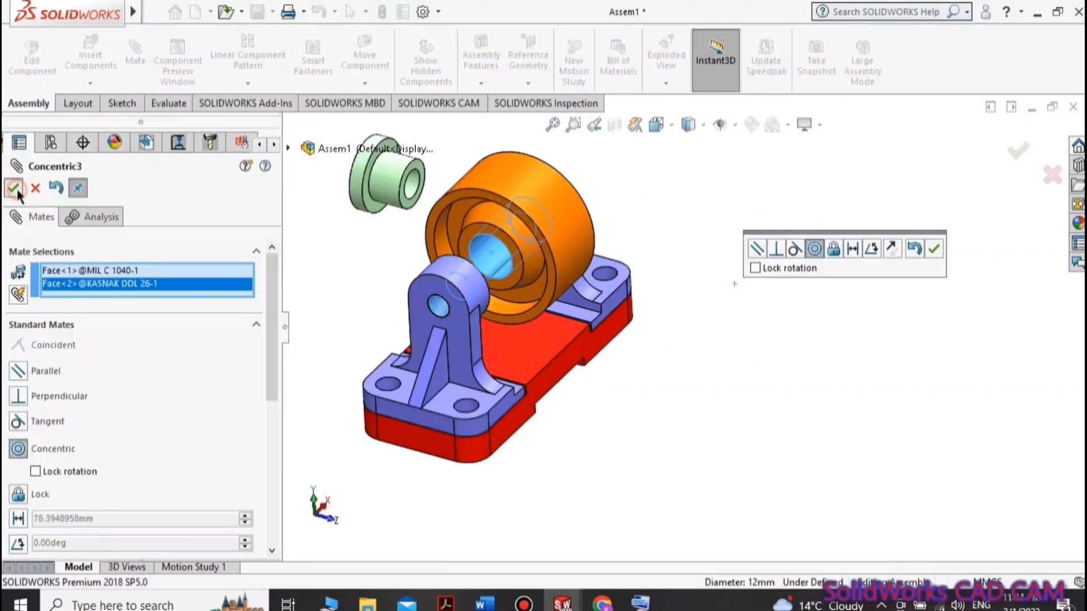
{"action": "left_click", "coordinate": [387, 186]}
{"action": "left_click", "coordinate": [479, 243], "text": "ctrl"}
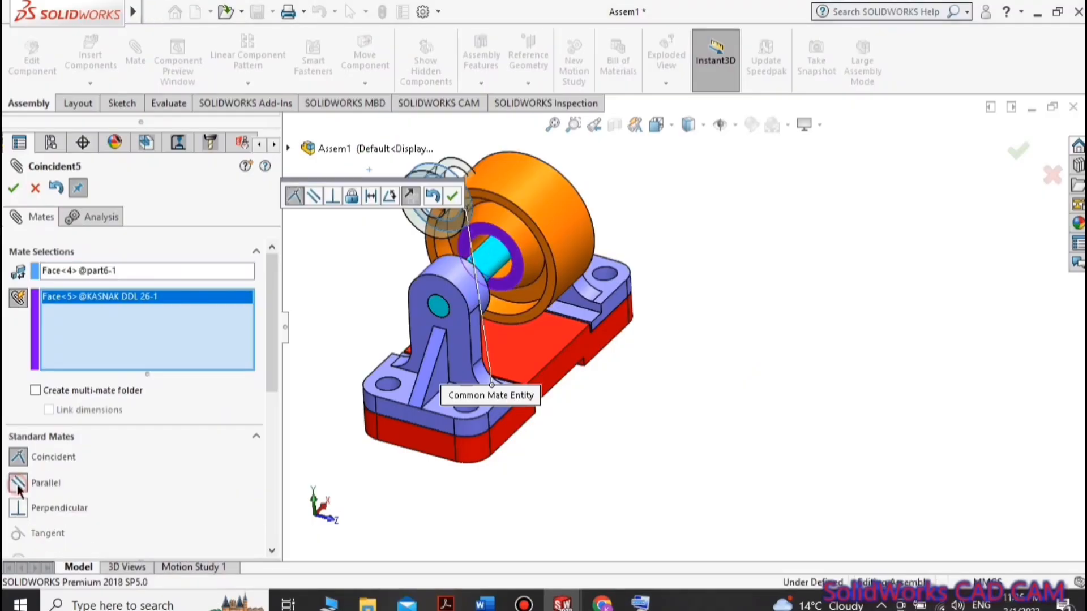
{"action": "left_click", "coordinate": [17, 485]}
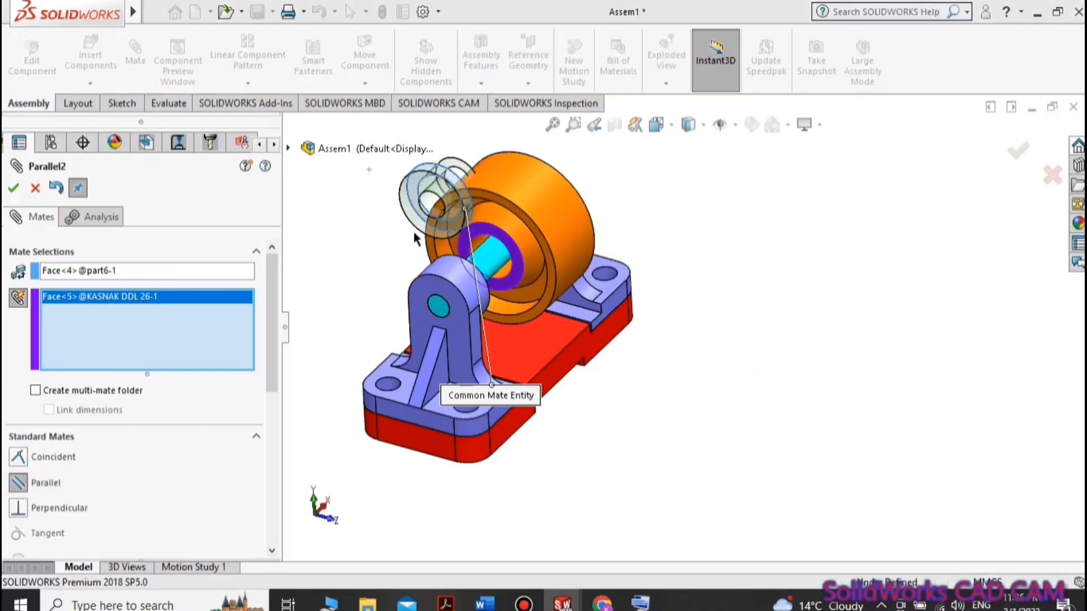
{"action": "left_click", "coordinate": [34, 189]}
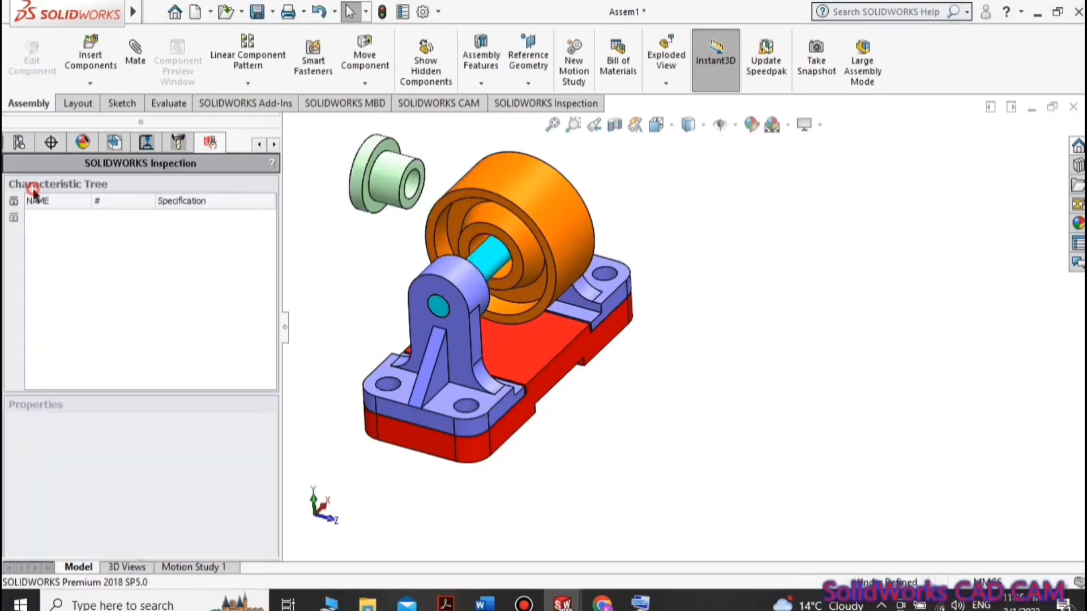
Add a parallel mate between the part6 bushing's flange face and the annular hub face of the KASNAK DDL 26 pulley.
{"action": "left_click", "coordinate": [136, 57]}
{"action": "left_click", "coordinate": [387, 185]}
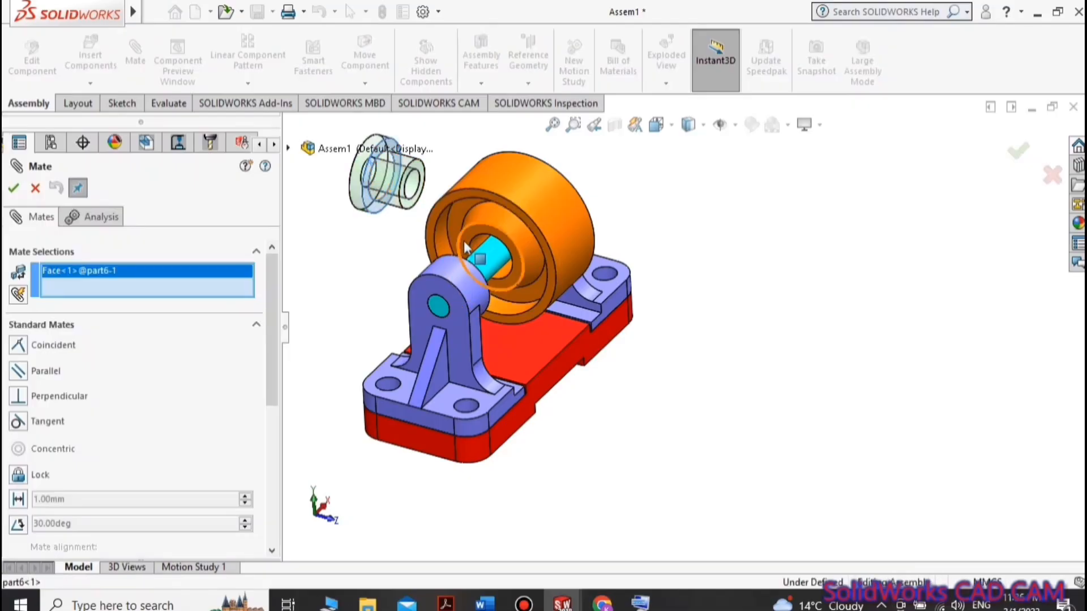
{"action": "left_click", "coordinate": [469, 243]}
{"action": "left_click", "coordinate": [19, 369]}
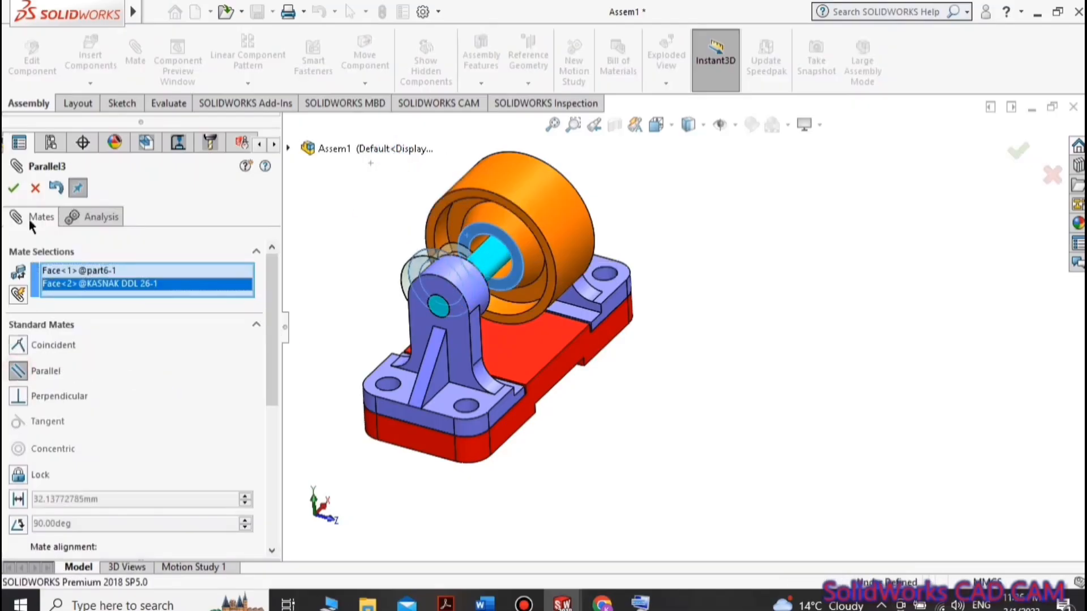
{"action": "left_click", "coordinate": [13, 188]}
Add a concentric mate between the part6 bushing and the KASNAK DDL 26 pulley's hub.
{"action": "left_click", "coordinate": [453, 257]}
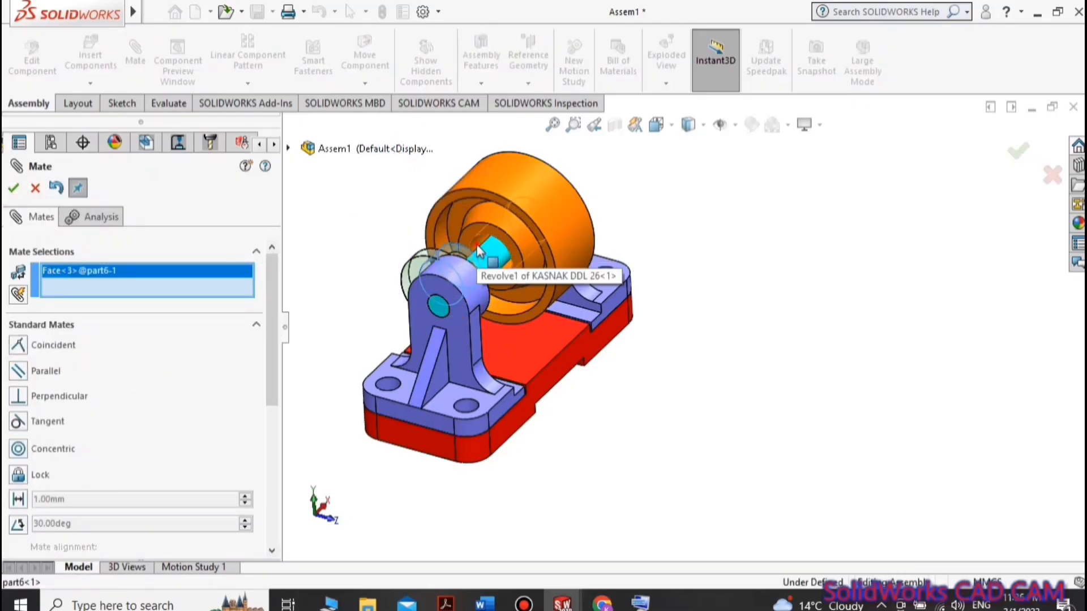
{"action": "left_click", "coordinate": [480, 249]}
{"action": "left_click", "coordinate": [14, 187]}
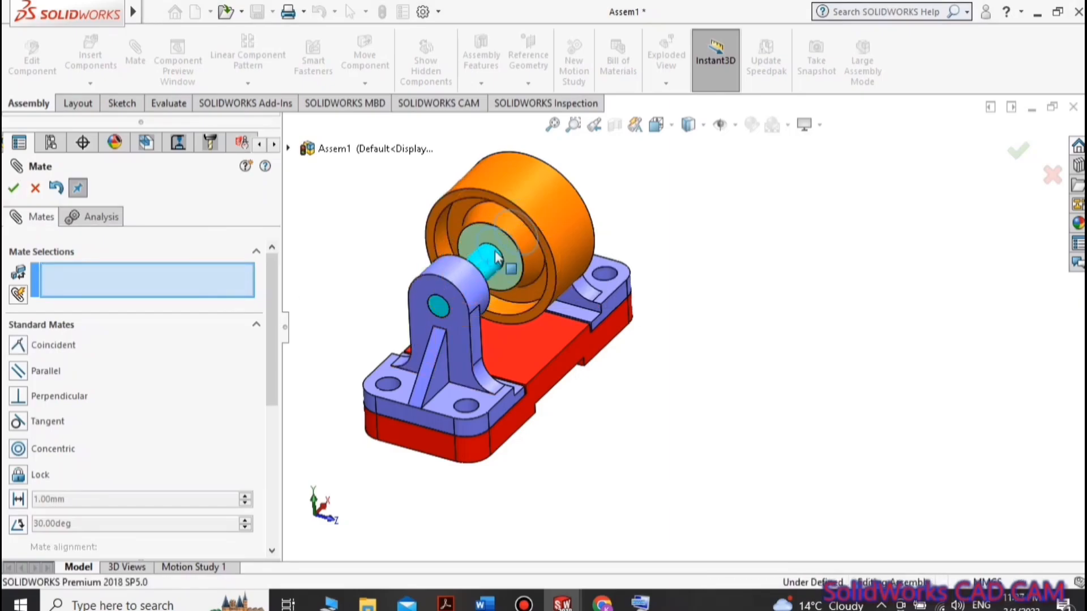
Reposition the pulley and the part6 bushing along the shaft so the bushing sits beside the original yatak bracket.
{"action": "middle_click_drag", "start_coordinate": [508, 232], "coordinate": [432, 251]}
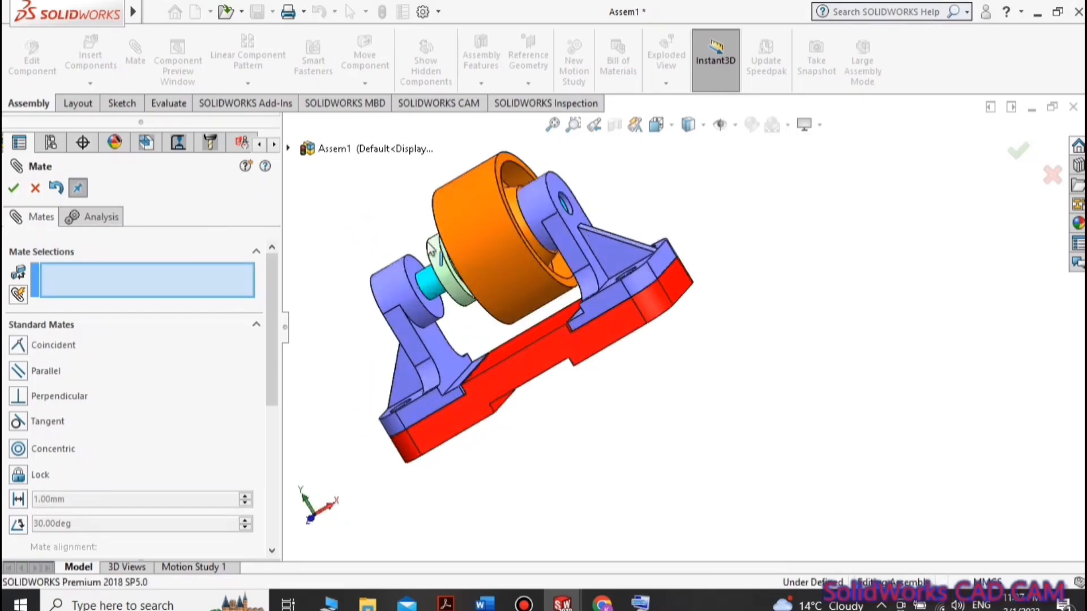
{"action": "left_click_drag", "start_coordinate": [431, 249], "coordinate": [490, 241]}
{"action": "left_click", "coordinate": [421, 281]}
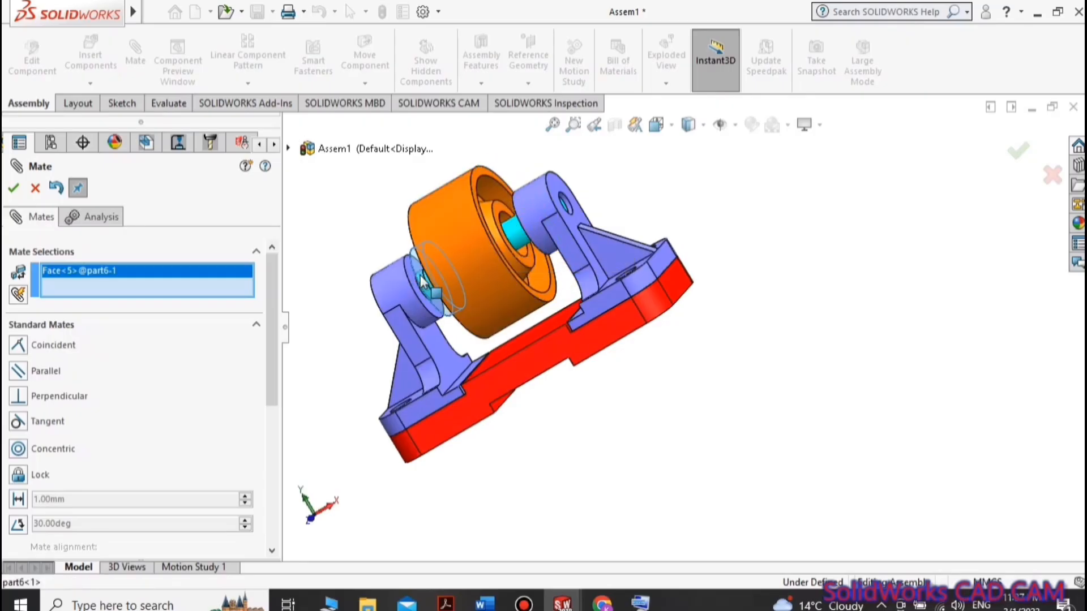
{"action": "left_click", "coordinate": [36, 188]}
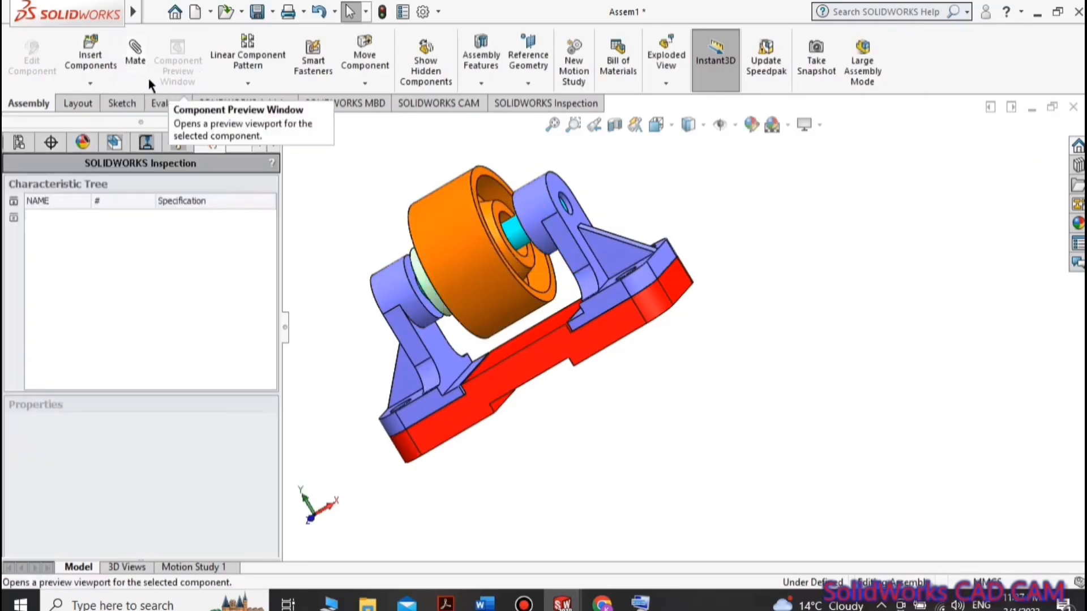
{"action": "left_click", "coordinate": [249, 82]}
{"action": "left_click", "coordinate": [417, 274]}
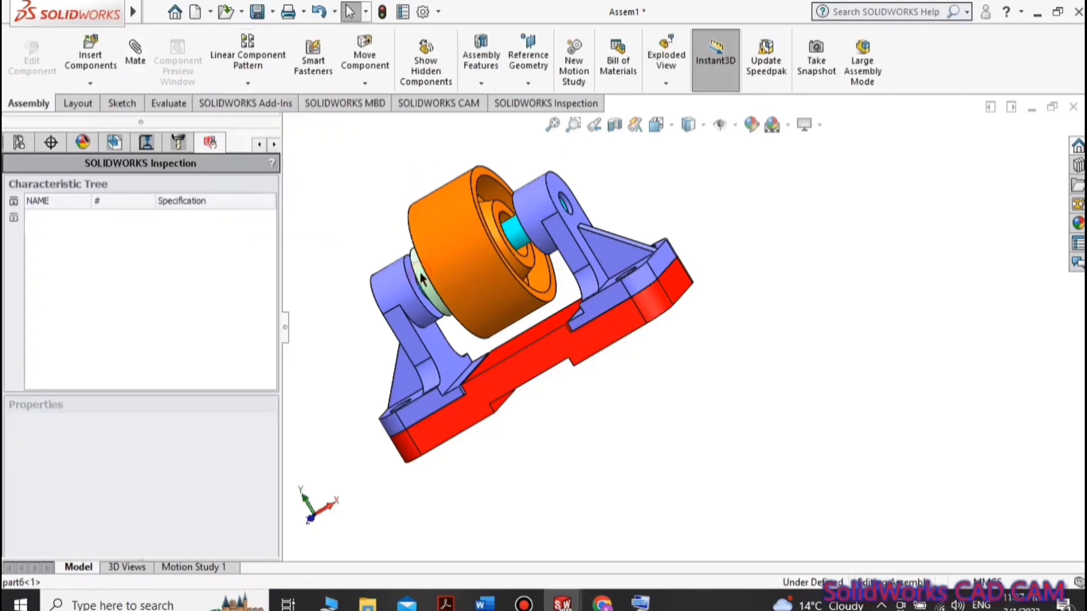
{"action": "left_click_drag", "start_coordinate": [417, 273], "coordinate": [415, 272]}
{"action": "key", "text": "Escape"}
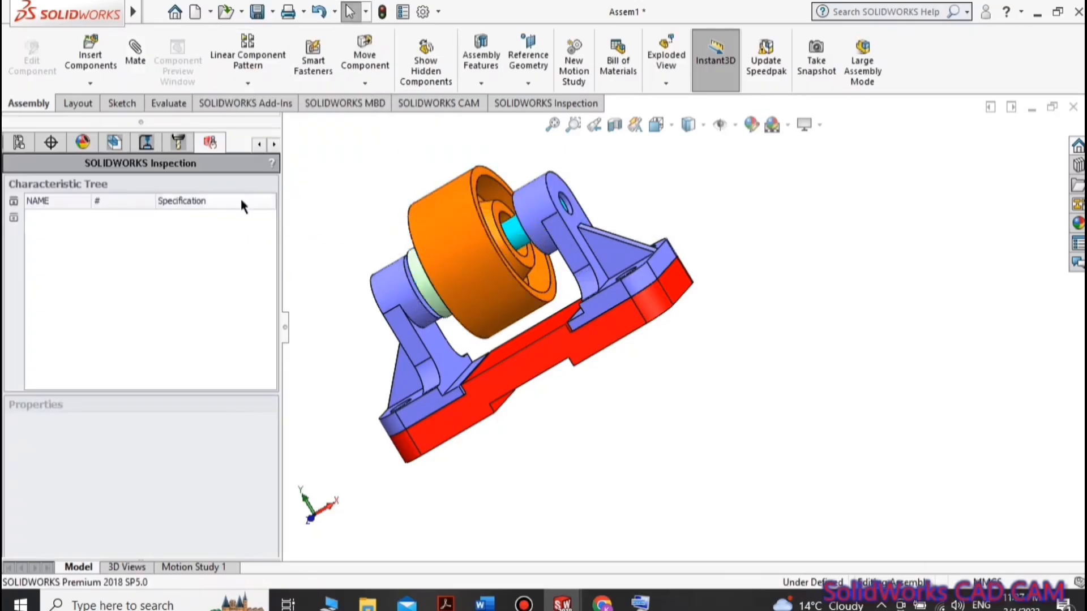
Mirror the part6 bushing about PLANE1 to the mirrored yatak bracket's side of the pulley.
{"action": "left_click", "coordinate": [247, 84]}
{"action": "left_click", "coordinate": [263, 217]}
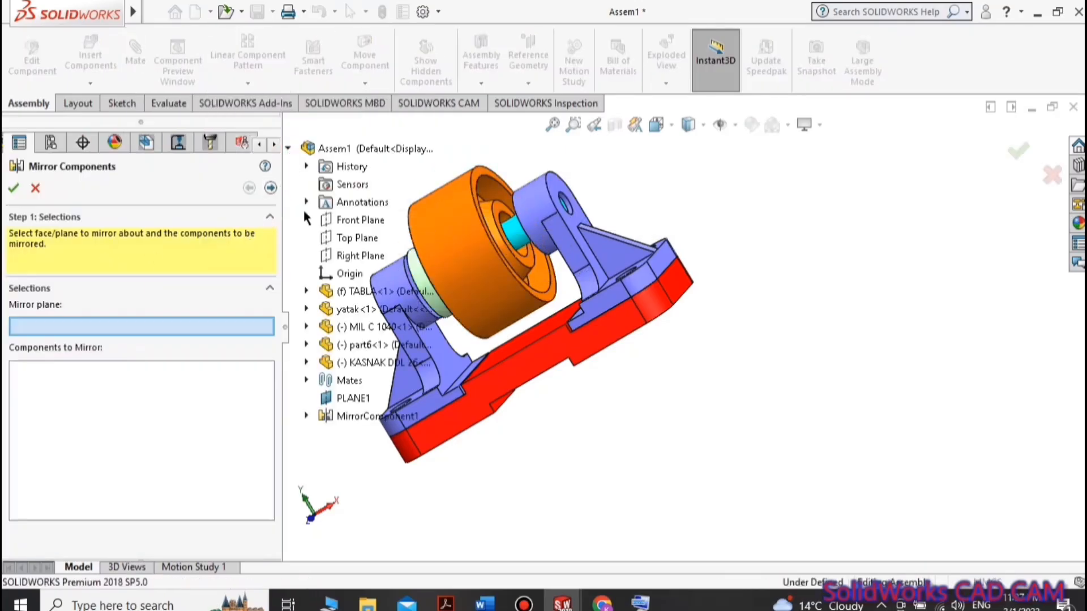
{"action": "left_click", "coordinate": [347, 397]}
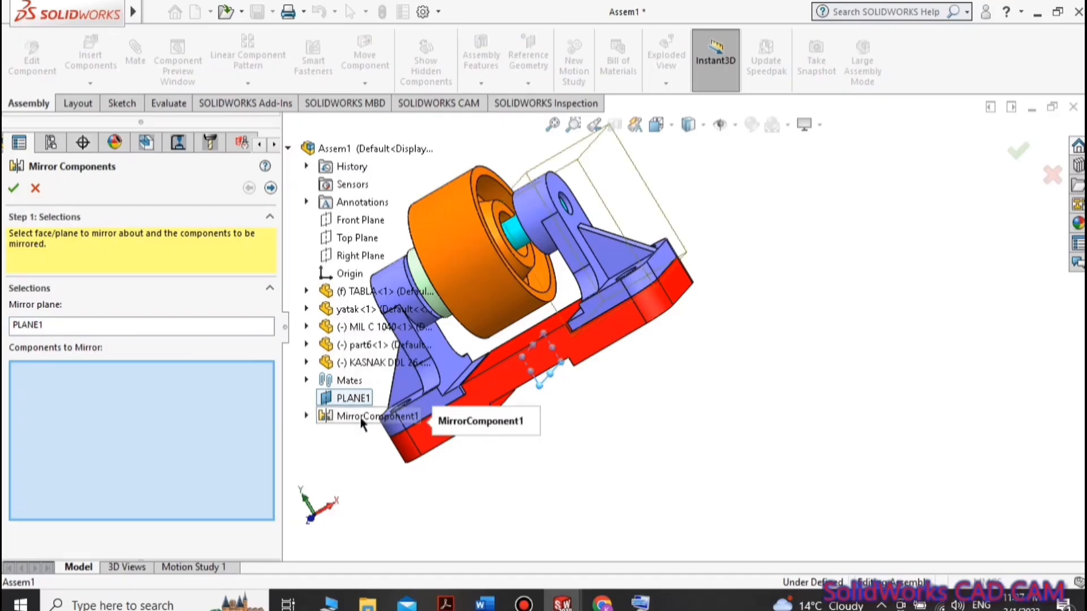
{"action": "left_click", "coordinate": [306, 415]}
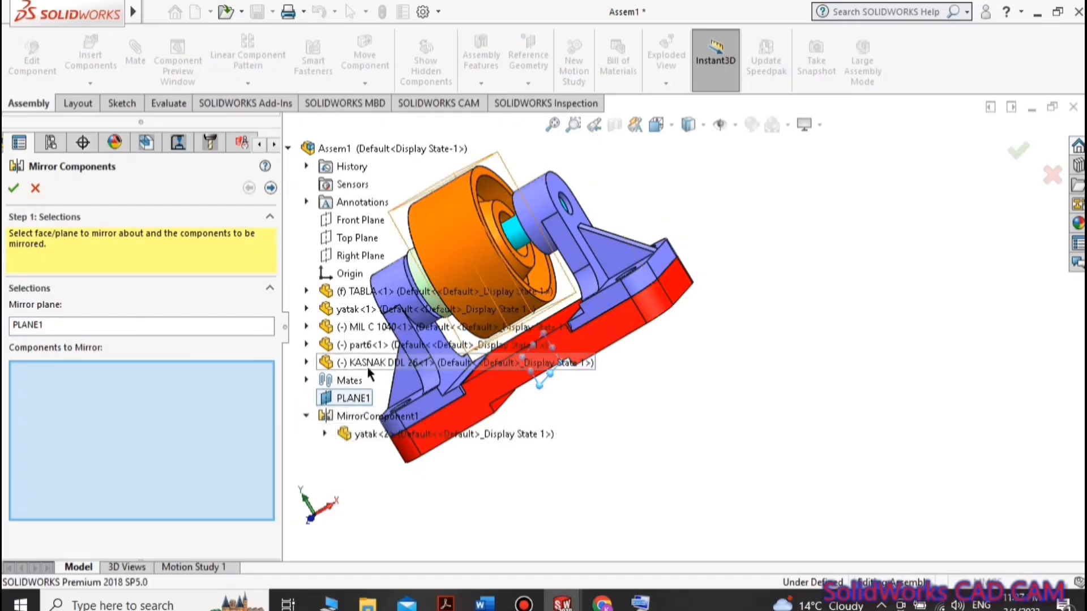
{"action": "left_click", "coordinate": [356, 345]}
{"action": "left_click", "coordinate": [14, 189]}
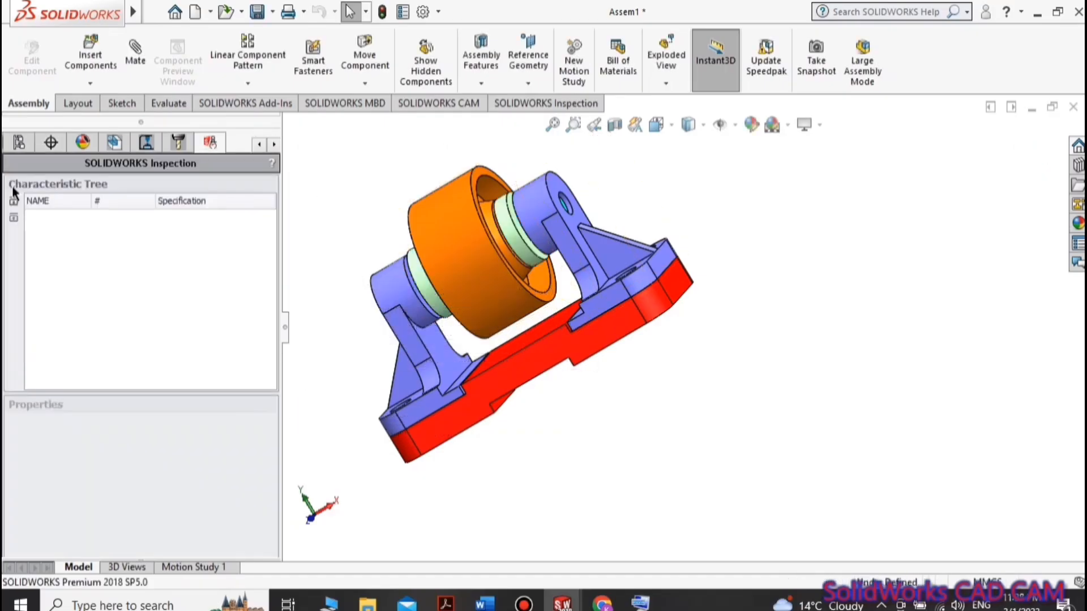
Examine the pulley and both part6 bushings between the two yatak brackets from several sides.
{"action": "left_click", "coordinate": [285, 327]}
{"action": "left_click", "coordinate": [518, 124]}
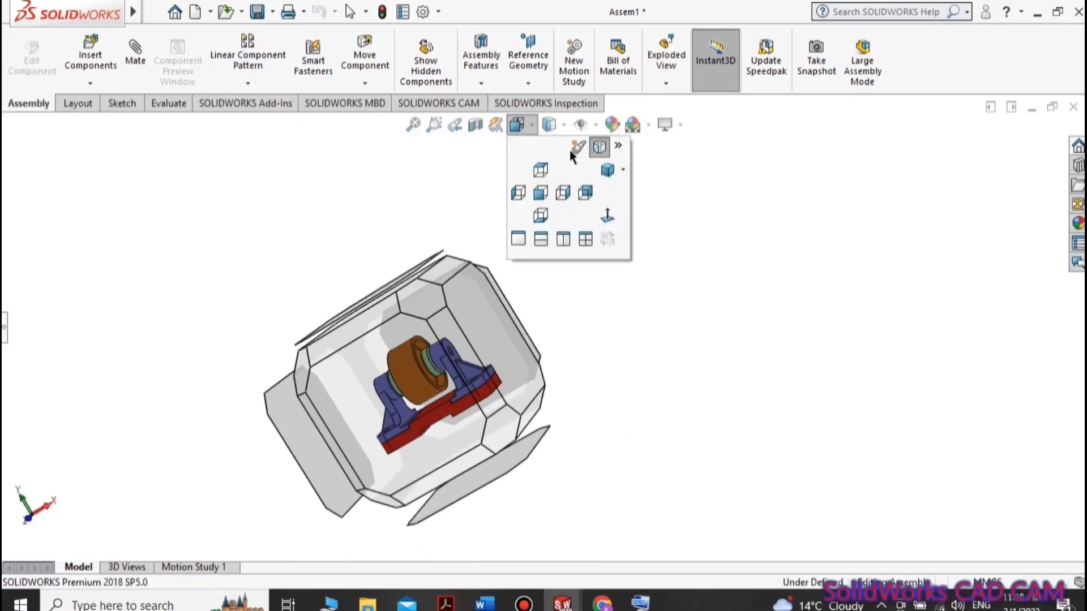
{"action": "left_click", "coordinate": [569, 151]}
{"action": "key", "text": "Right"}
{"action": "key", "text": "Right"}
{"action": "mouse_move", "coordinate": [544, 248]}
{"action": "left_mouse_down"}
{"action": "mouse_move", "coordinate": [322, 253]}
{"action": "mouse_move", "coordinate": [549, 258]}
{"action": "left_mouse_up"}
{"action": "left_click", "coordinate": [471, 243]}
{"action": "left_click", "coordinate": [502, 169]}
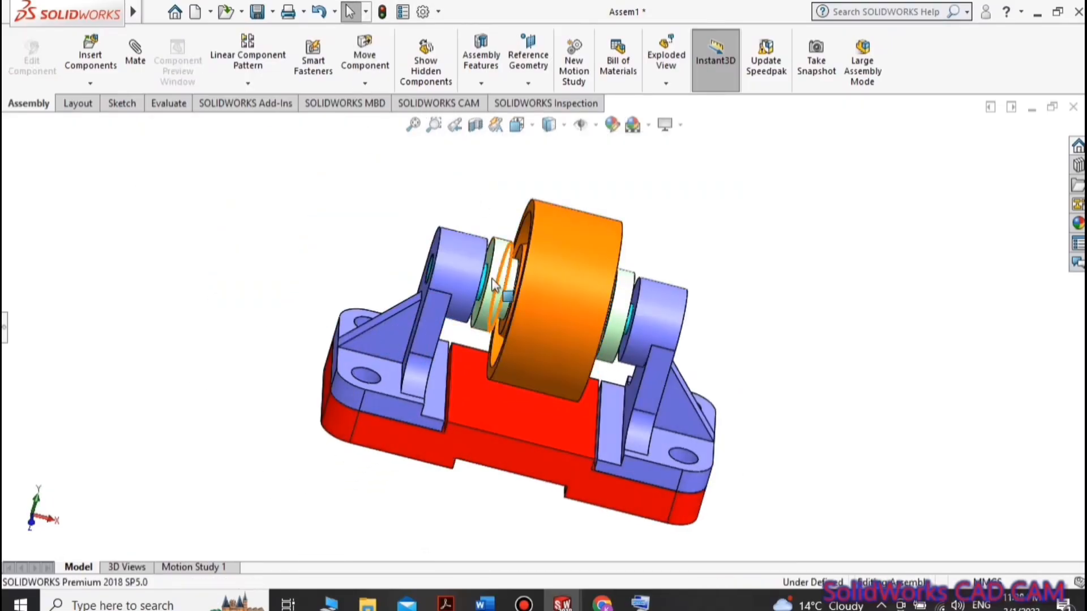
{"action": "key", "text": "Right"}
{"action": "key", "text": "Right"}
Add a coincident mate between the KASNAK DDL 26 pulley's hub face and the facing flat face of the original part6 bushing.
{"action": "left_click", "coordinate": [548, 275]}
{"action": "left_click", "coordinate": [135, 55]}
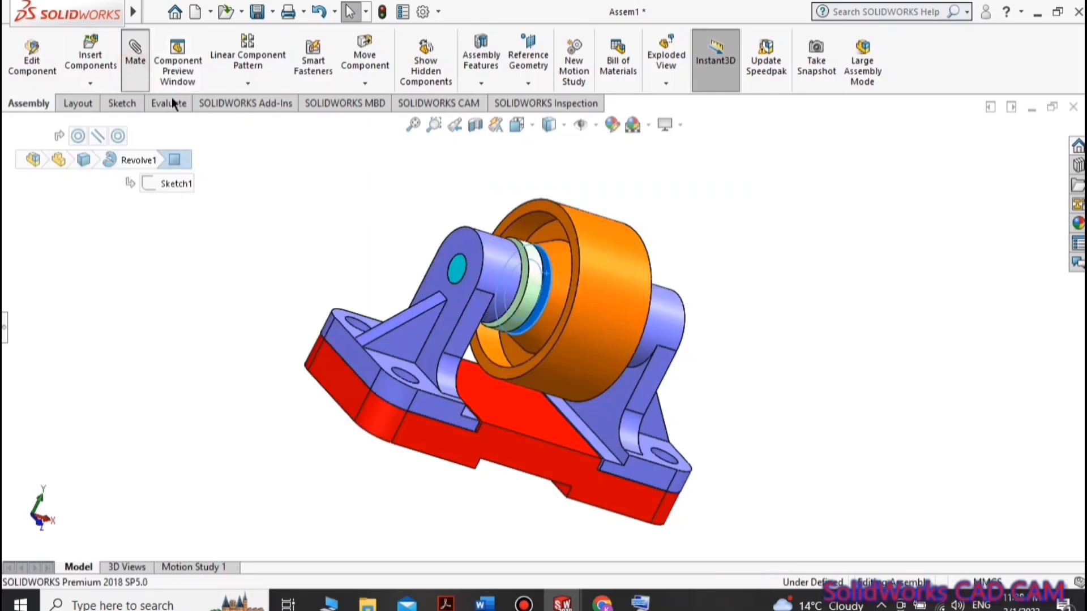
{"action": "key", "text": "Left"}
{"action": "key", "text": "Left"}
{"action": "key", "text": "Left"}
{"action": "key", "text": "Left"}
{"action": "key", "text": "Left"}
{"action": "key", "text": "Left"}
{"action": "left_click", "coordinate": [488, 275]}
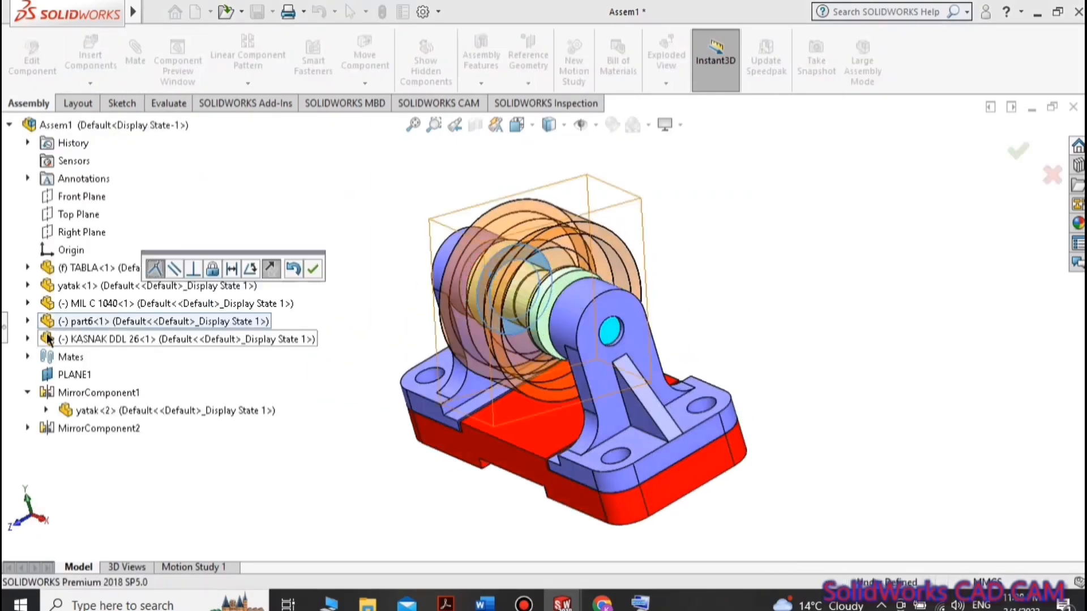
{"action": "left_click", "coordinate": [4, 327]}
{"action": "left_click", "coordinate": [19, 189]}
Try to mate the mirrored part6 bushing's inner flat face to the pulley.
{"action": "middle_click_drag", "start_coordinate": [442, 205], "coordinate": [579, 255]}
{"action": "left_click_drag", "start_coordinate": [579, 255], "coordinate": [612, 264]}
{"action": "left_click", "coordinate": [626, 279]}
{"action": "middle_click_drag", "start_coordinate": [775, 232], "coordinate": [711, 225]}
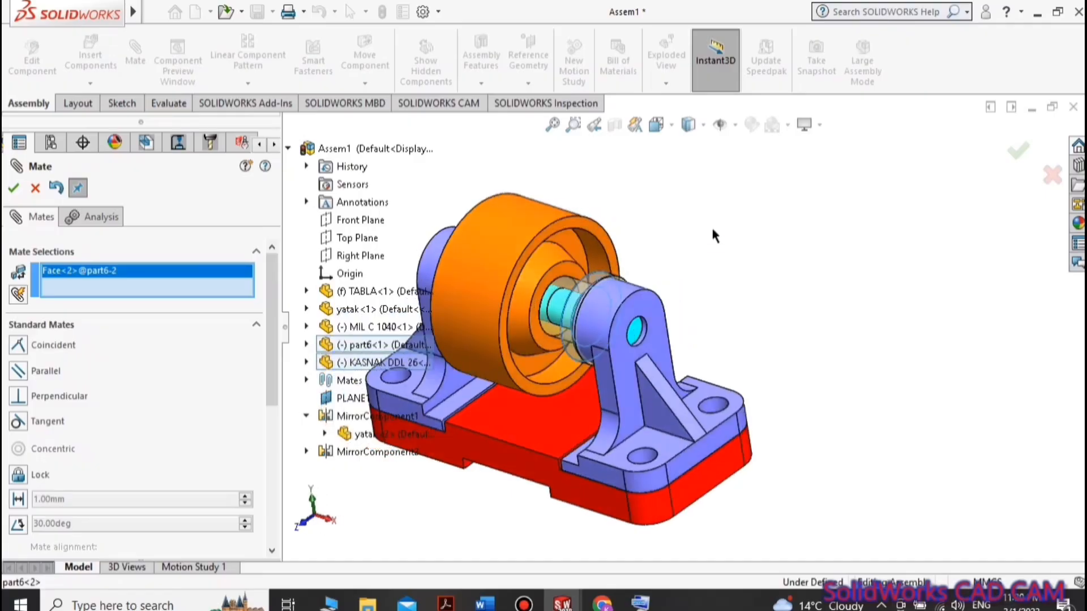
{"action": "left_click", "coordinate": [565, 271]}
{"action": "left_click", "coordinate": [15, 190]}
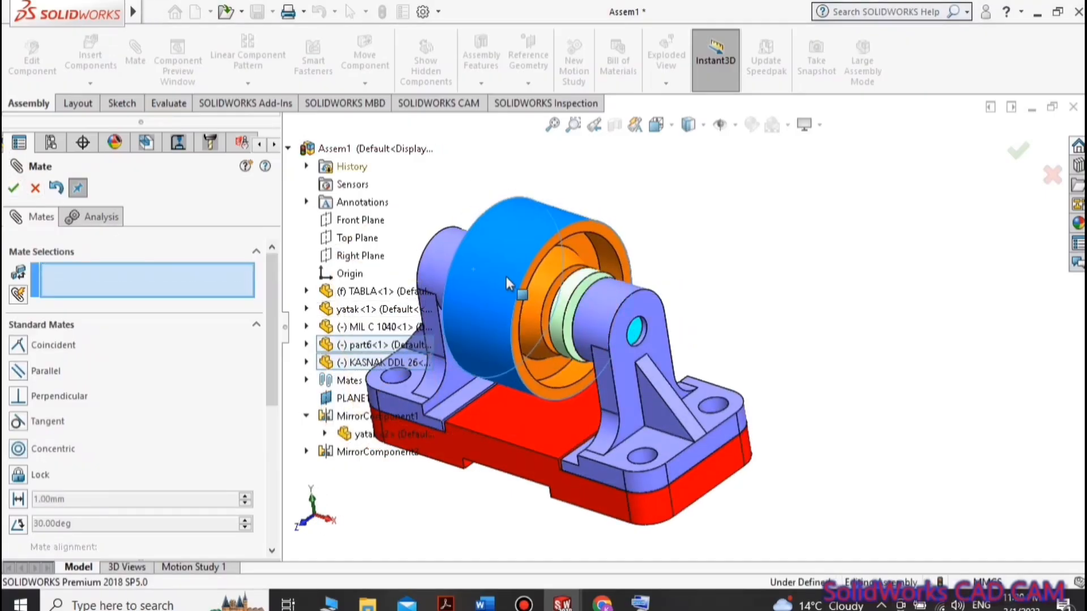
Add a coincident mate between the pulley's other hub face and the inner flat face of the mirrored part6 bushing.
{"action": "middle_click_drag", "start_coordinate": [506, 276], "coordinate": [605, 226]}
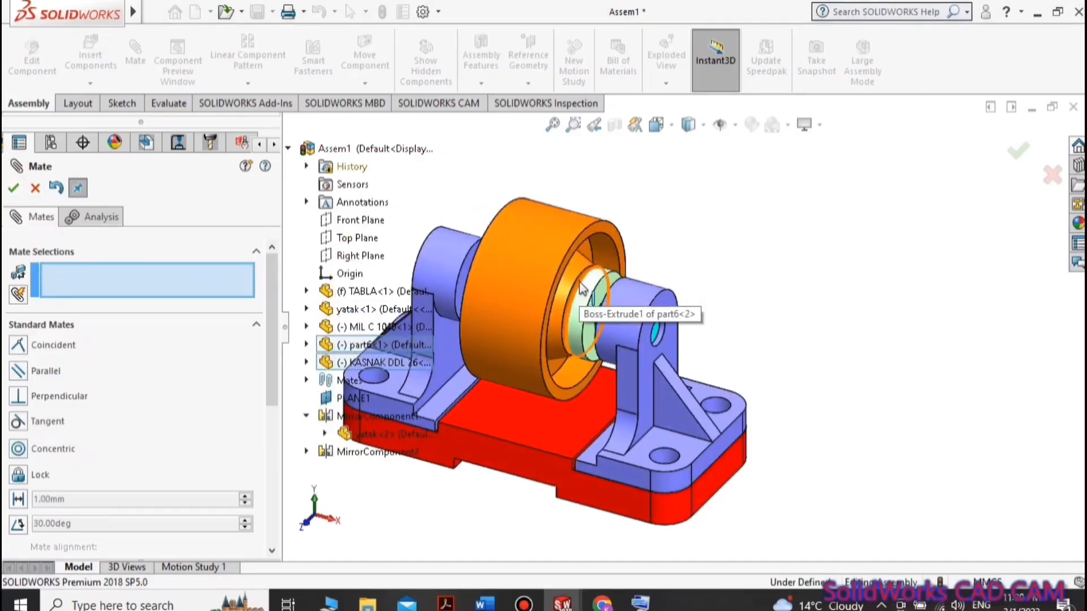
{"action": "left_click", "coordinate": [594, 292]}
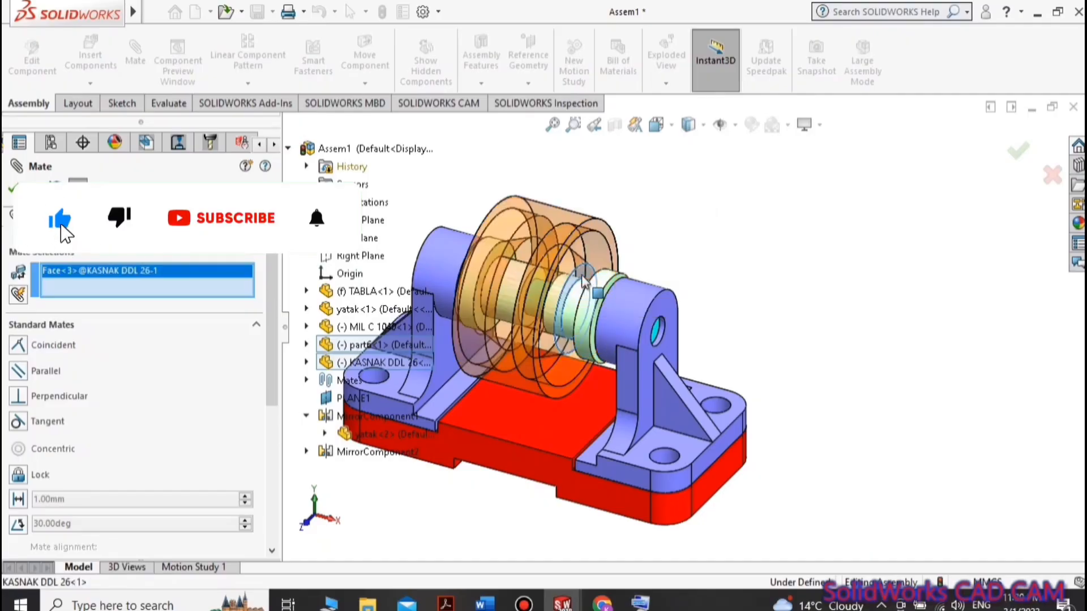
{"action": "middle_click_drag", "start_coordinate": [594, 291], "coordinate": [621, 285]}
{"action": "left_click", "coordinate": [619, 278]}
{"action": "left_click", "coordinate": [19, 345]}
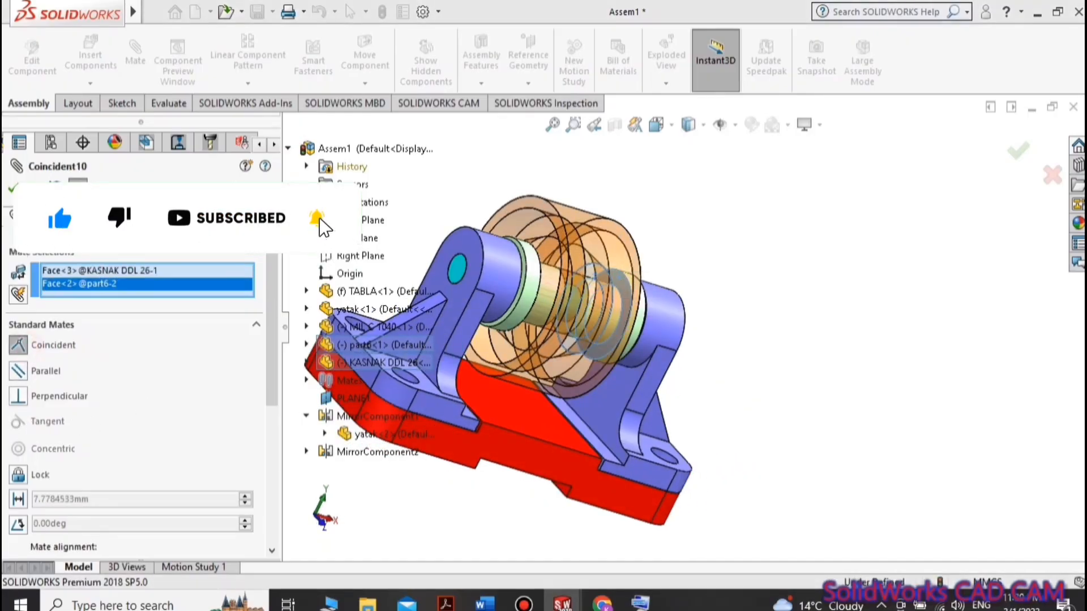
{"action": "left_click", "coordinate": [14, 187]}
{"action": "left_click", "coordinate": [477, 266]}
{"action": "middle_click_drag", "start_coordinate": [478, 262], "coordinate": [545, 278]}
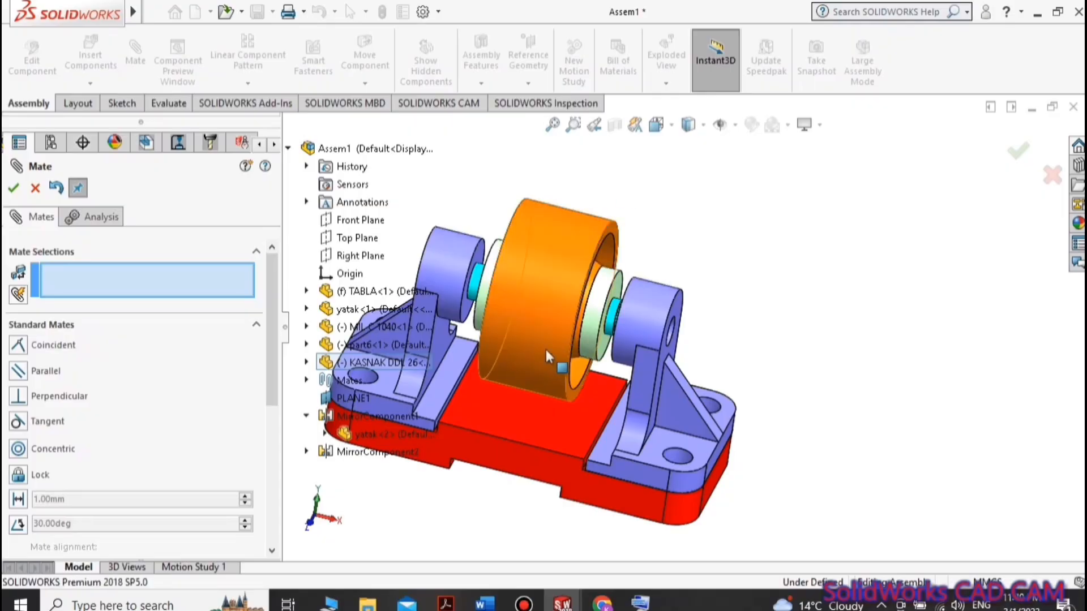
{"action": "left_click", "coordinate": [571, 384]}
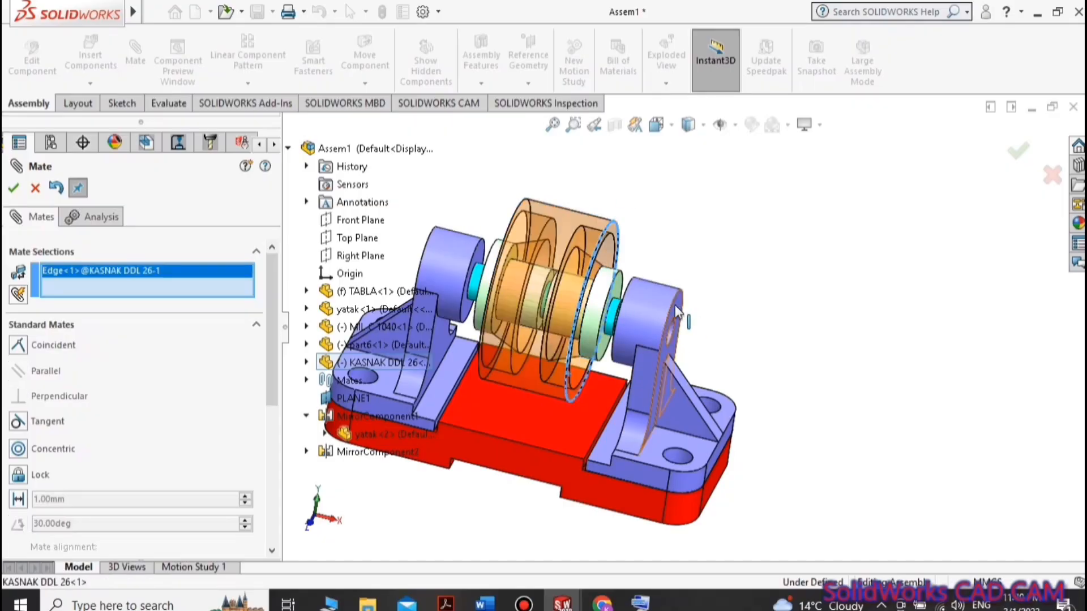
{"action": "left_click", "coordinate": [678, 307]}
{"action": "left_click", "coordinate": [36, 189]}
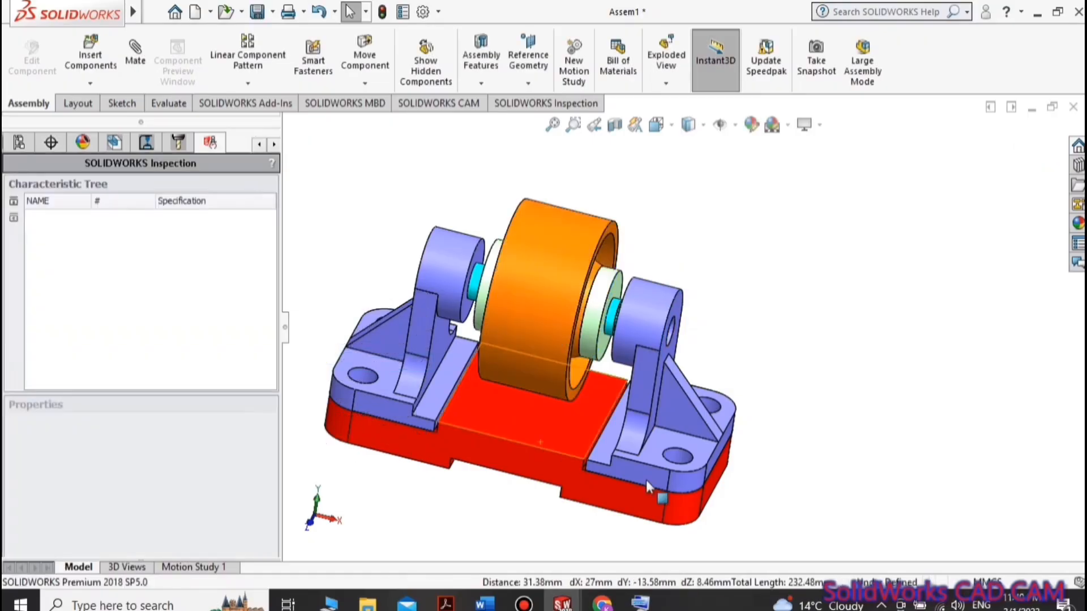
Try to turn the KASNAK DDL 26 pulley about the shaft while viewing the assembly end-on.
{"action": "left_click", "coordinate": [718, 473]}
{"action": "key", "text": "ctrl+8"}
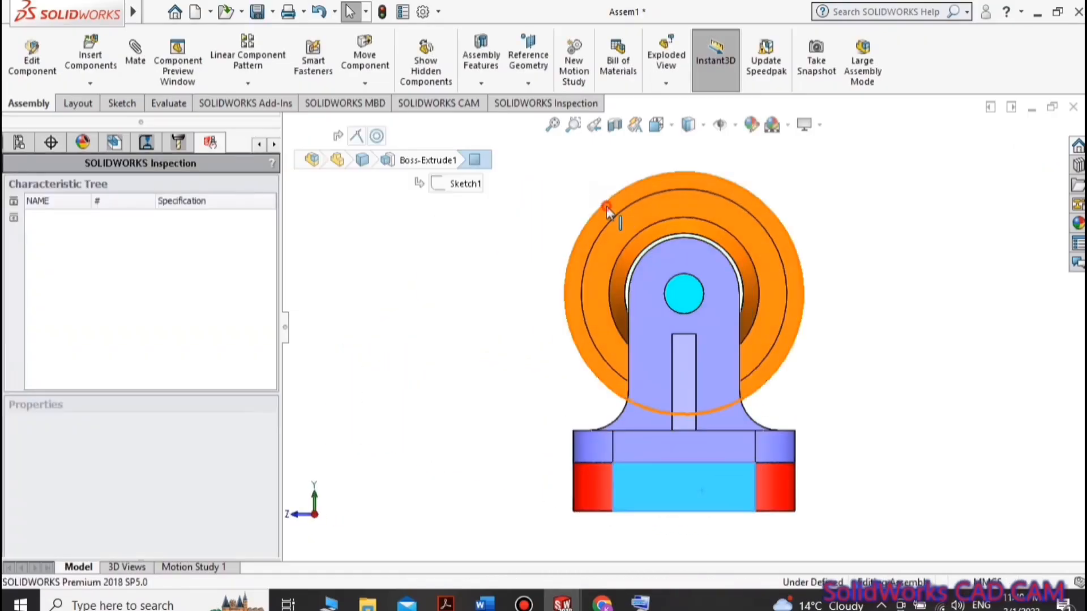
{"action": "key", "text": "Escape"}
{"action": "left_click_drag", "start_coordinate": [613, 318], "coordinate": [612, 323]}
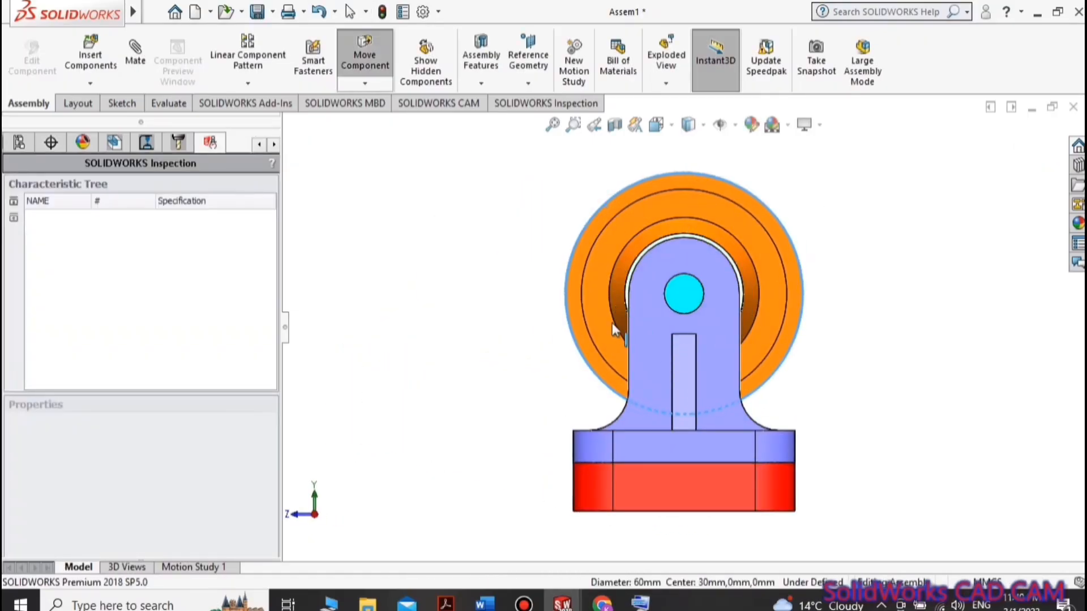
{"action": "key", "text": "Escape"}
{"action": "key", "text": "ctrl+1"}
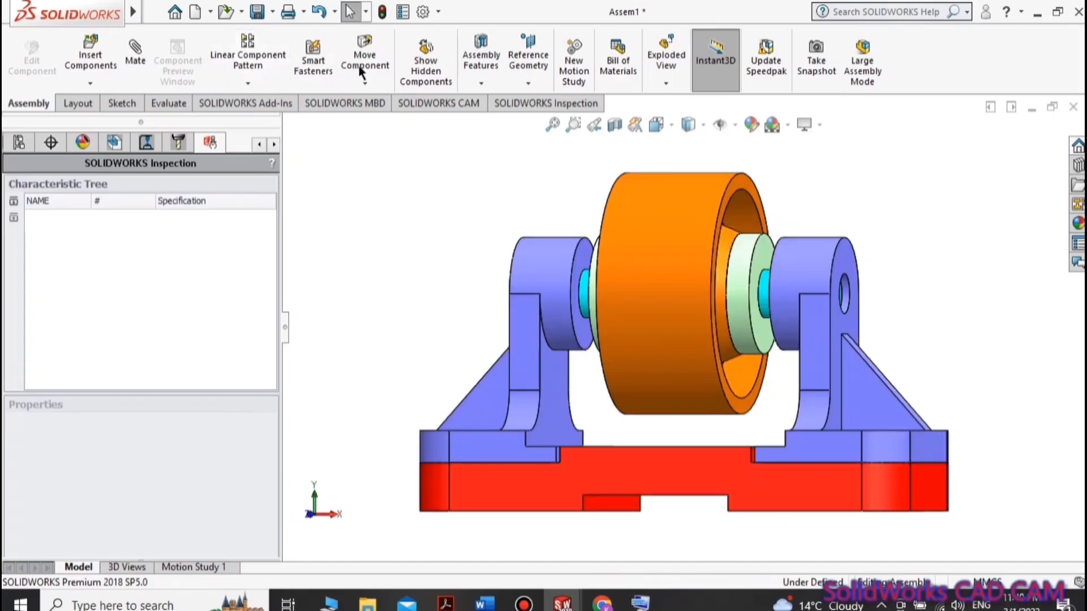
Rotate the KASNAK DDL 26 pulley about the shaft with Rotate Component in Free Drag mode.
{"action": "left_click", "coordinate": [365, 84]}
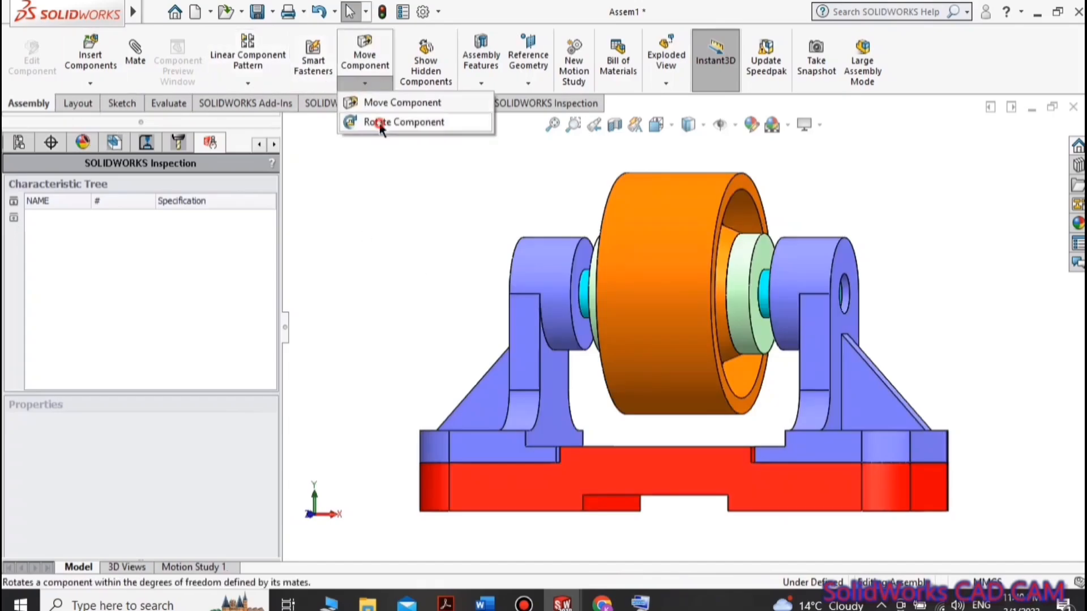
{"action": "left_click", "coordinate": [362, 121]}
{"action": "left_click_drag", "start_coordinate": [648, 311], "coordinate": [653, 341]}
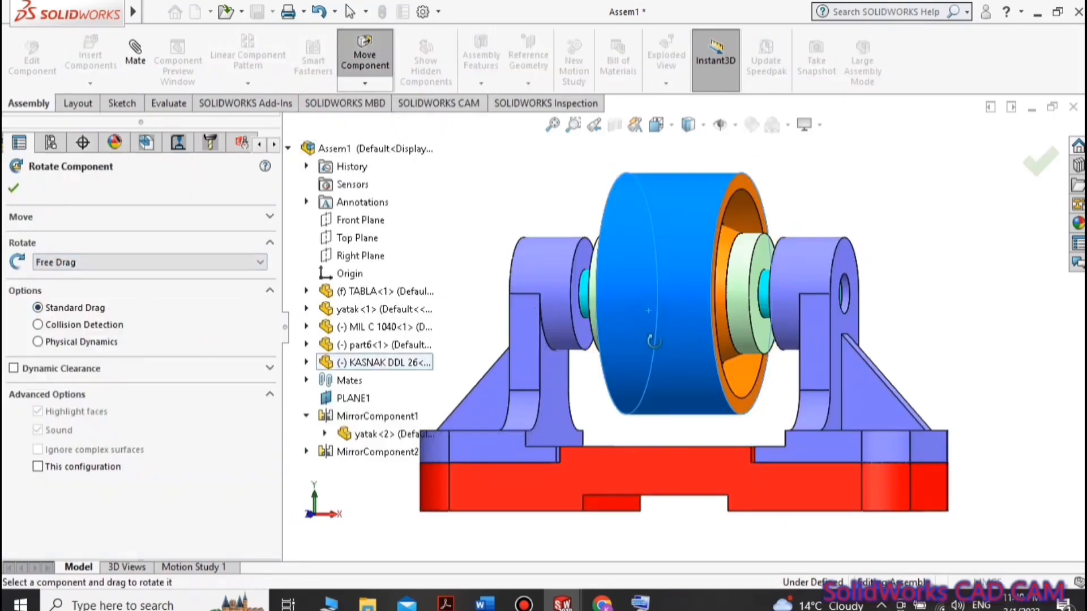
{"action": "left_click", "coordinate": [14, 188]}
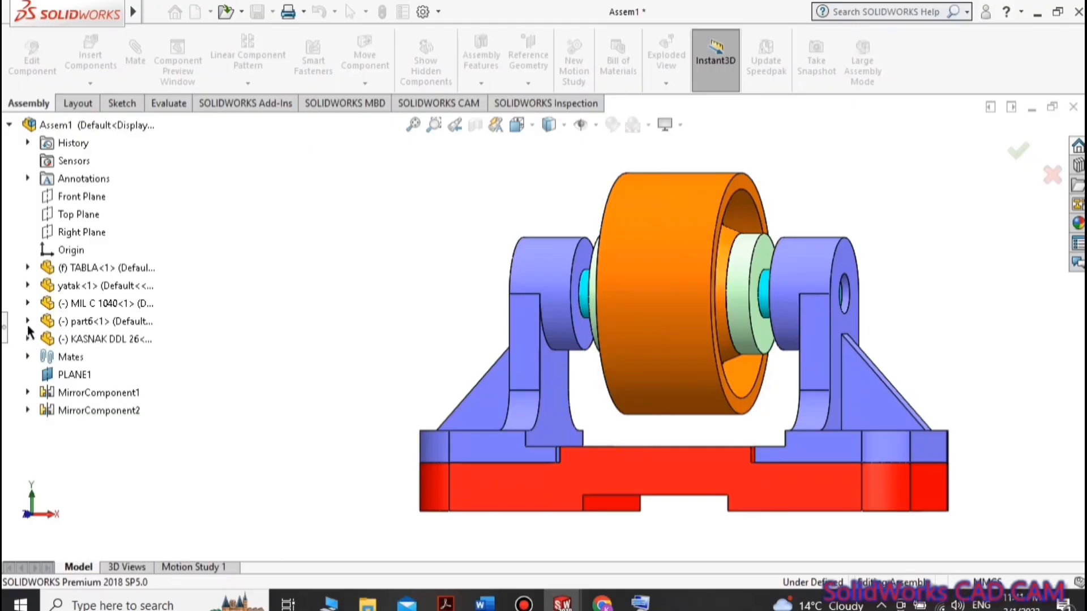
Examine the mates of the part6 bushing and the MIL C 1040 shaft, highlighting the shaft's coincident mate with the yatak bracket.
{"action": "left_click", "coordinate": [27, 321]}
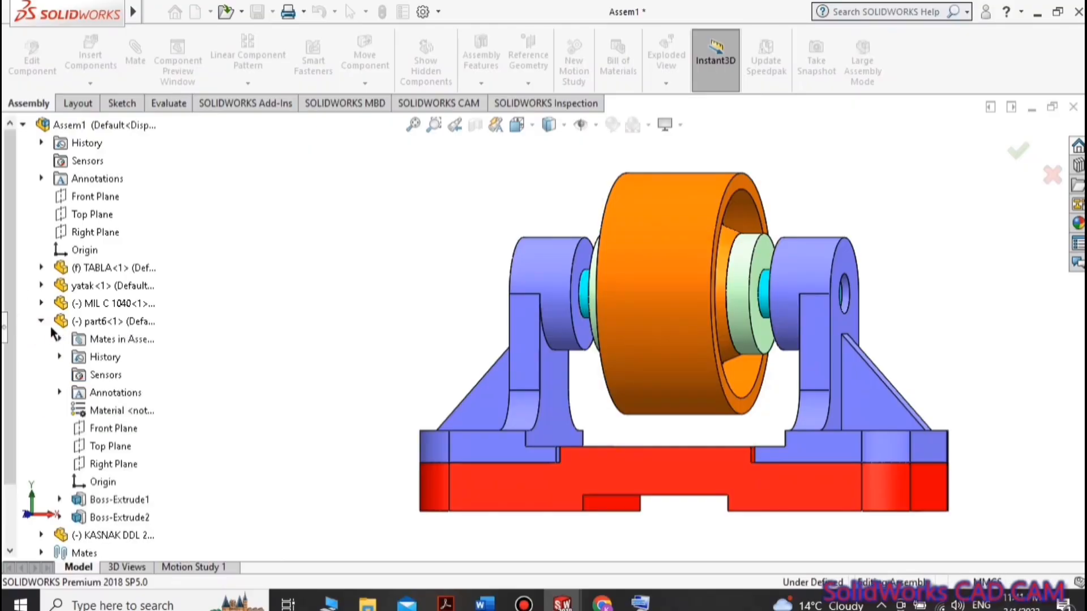
{"action": "double_click", "coordinate": [102, 339]}
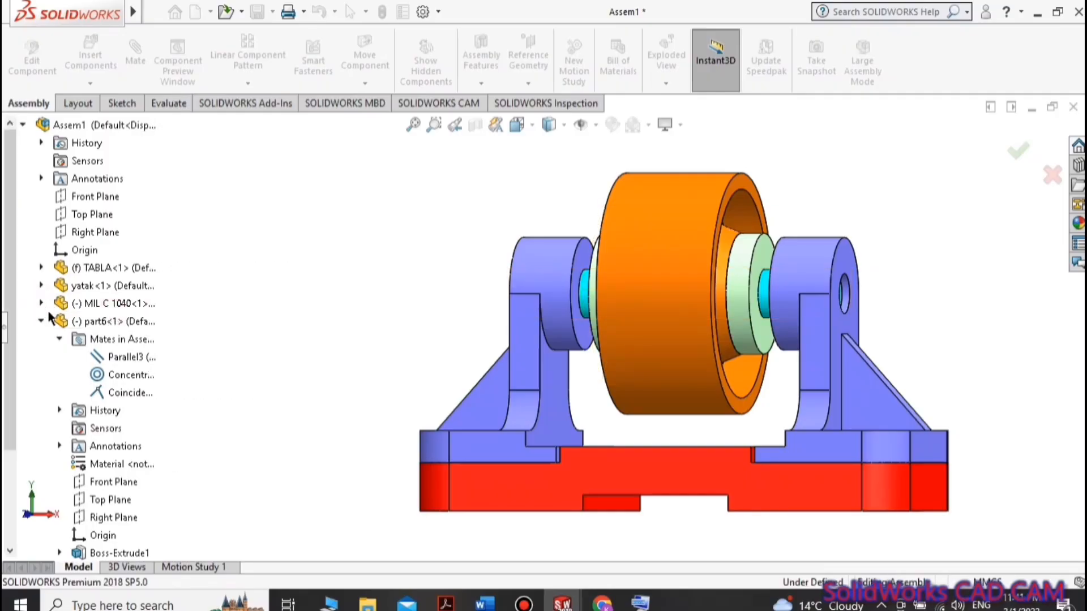
{"action": "scroll", "coordinate": [44, 325], "scroll_direction": "down", "scroll_amount": 2}
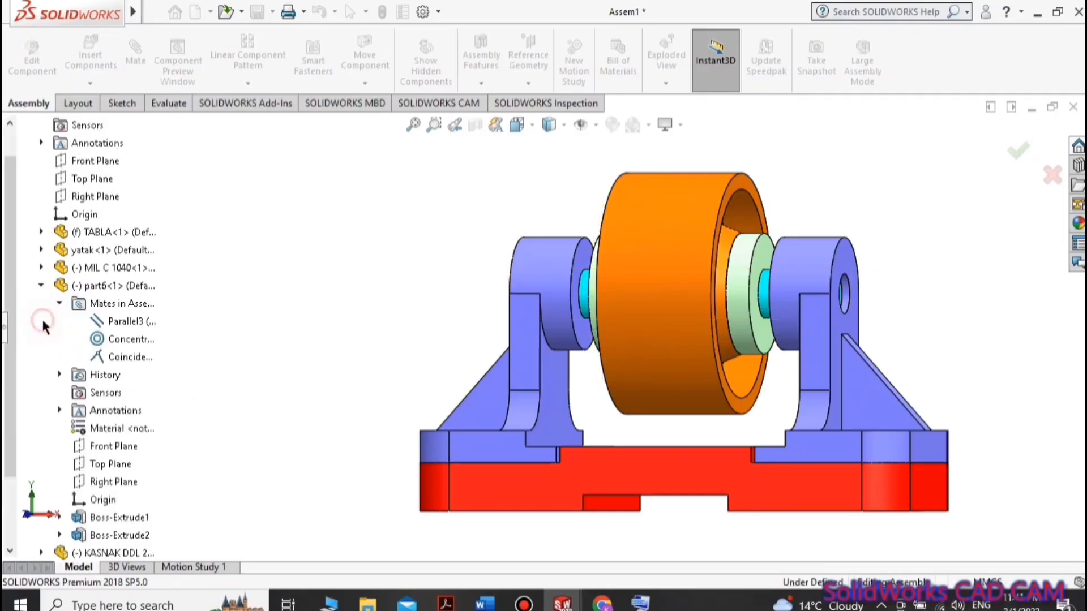
{"action": "left_click", "coordinate": [42, 267]}
{"action": "left_click", "coordinate": [59, 286]}
{"action": "left_click", "coordinate": [107, 321]}
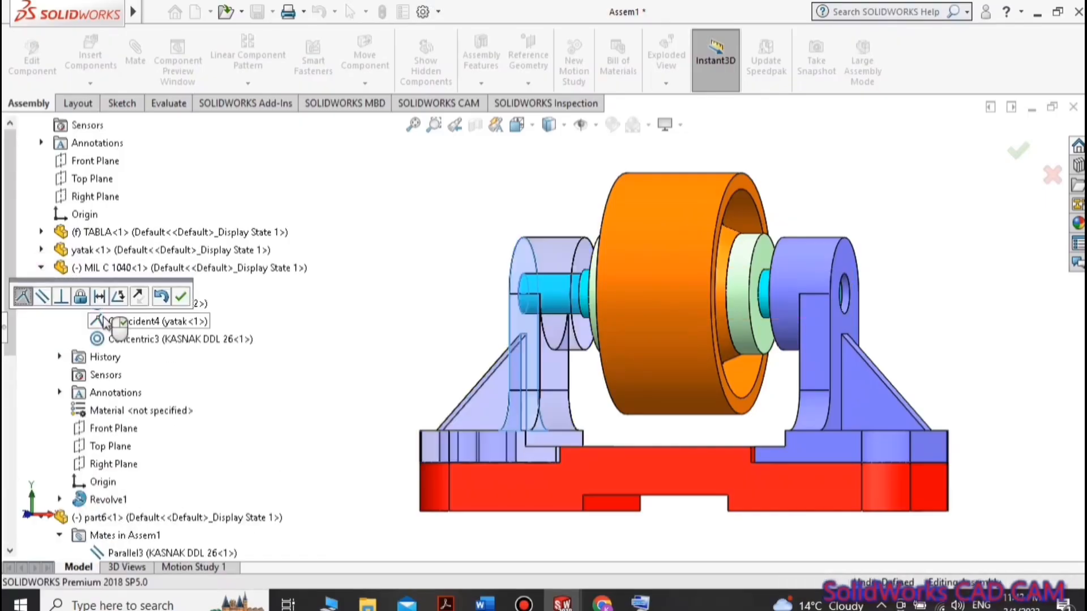
Delete the coincident mate between the yatak bracket and the MIL C 1040 shaft.
{"action": "left_click", "coordinate": [10, 125]}
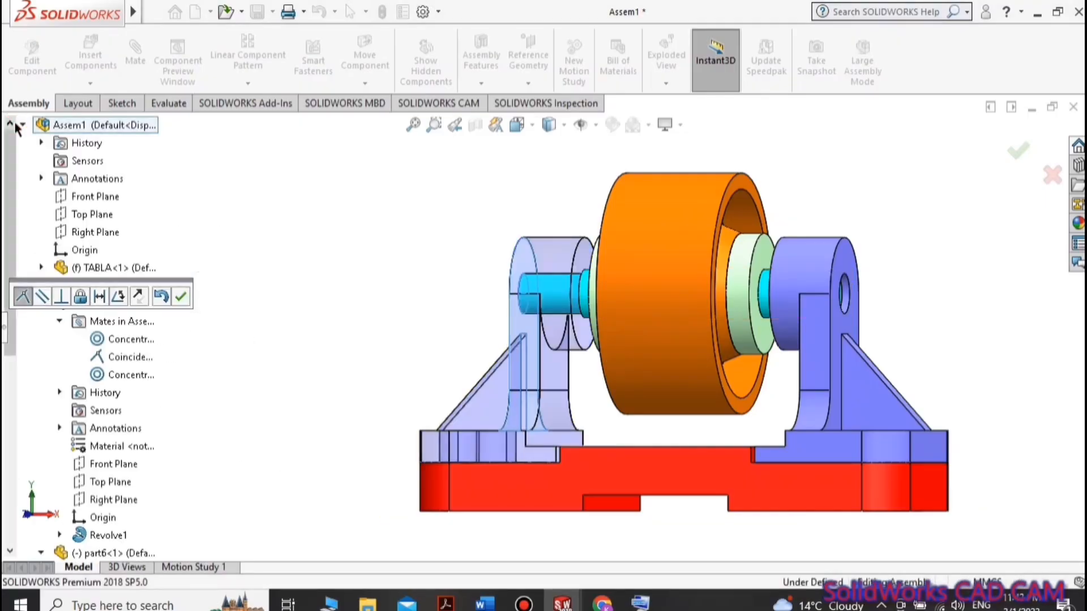
{"action": "right_click", "coordinate": [124, 358]}
{"action": "left_click", "coordinate": [175, 297]}
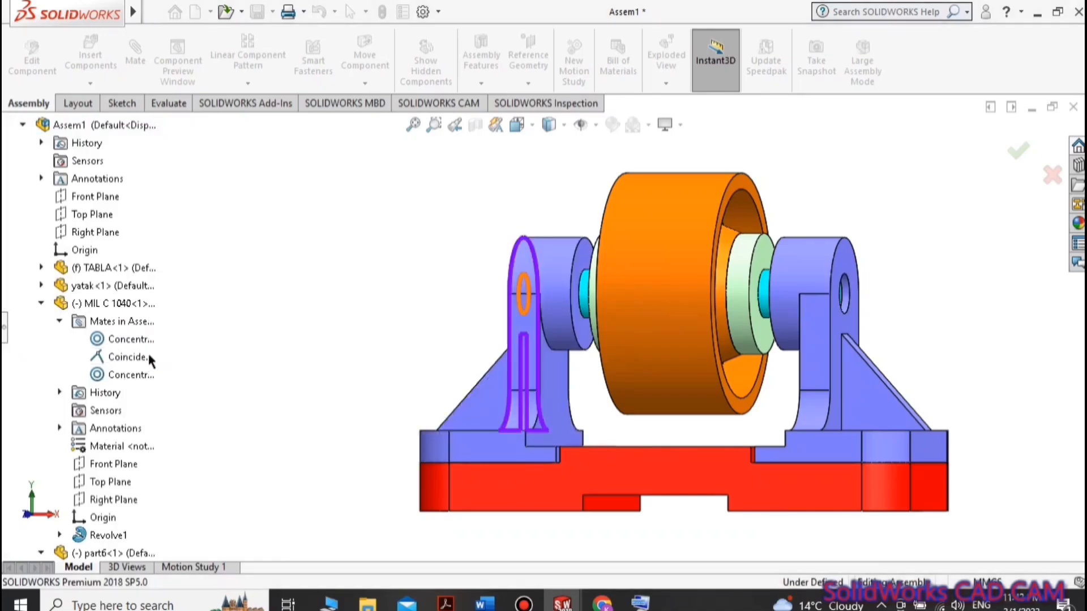
{"action": "right_click", "coordinate": [124, 358]}
{"action": "left_click", "coordinate": [108, 353]}
{"action": "left_click", "coordinate": [5, 326]}
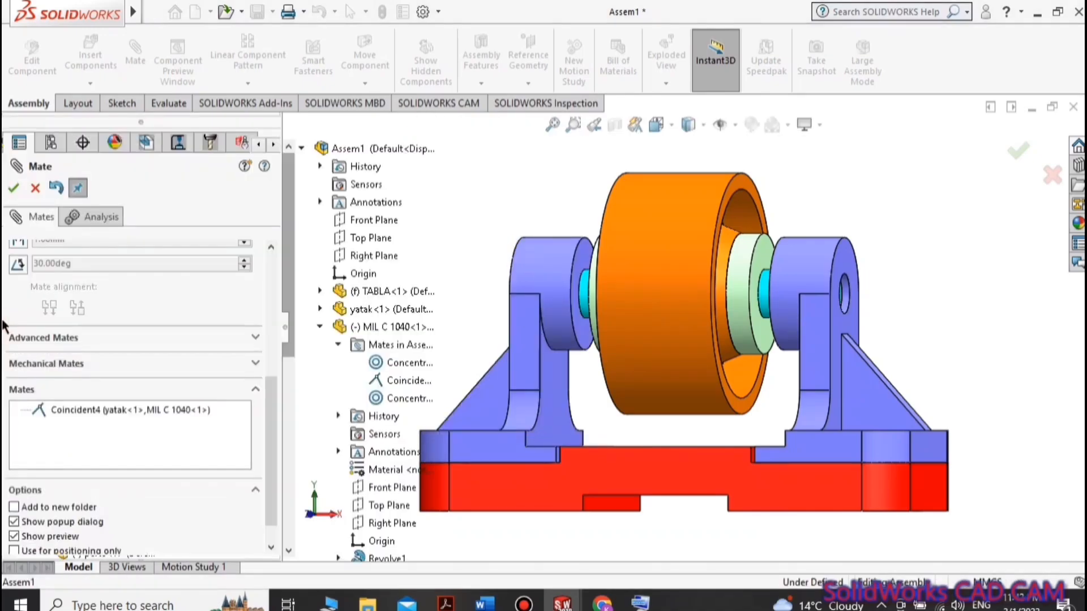
{"action": "right_click", "coordinate": [99, 418]}
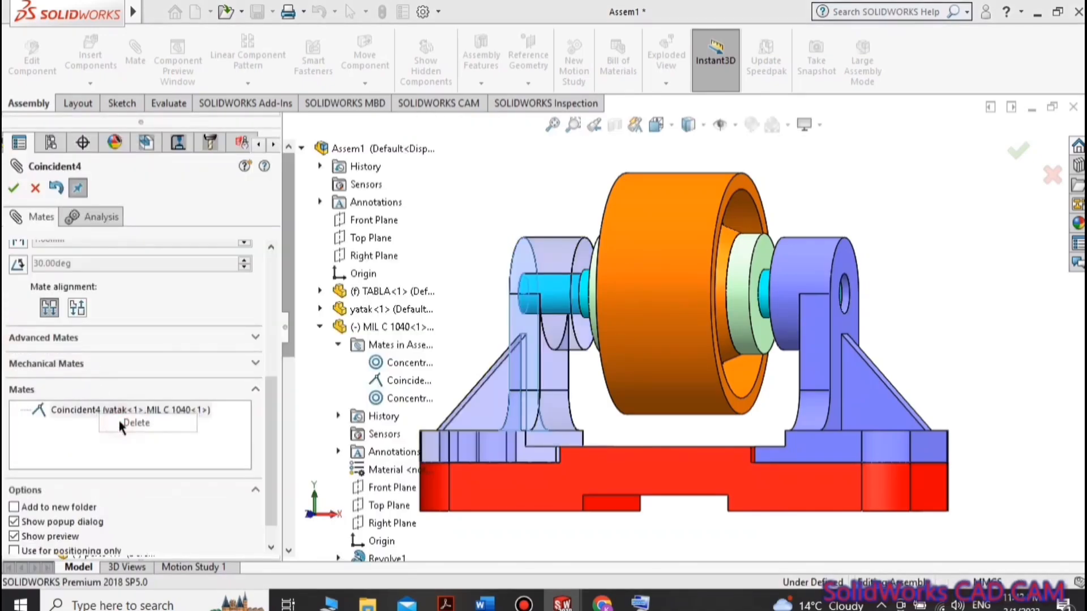
{"action": "left_click", "coordinate": [119, 420]}
{"action": "left_click", "coordinate": [14, 188]}
Slide the MIL C 1040 shaft along its axis into the bore of the mirrored yatak bracket.
{"action": "left_click", "coordinate": [586, 324]}
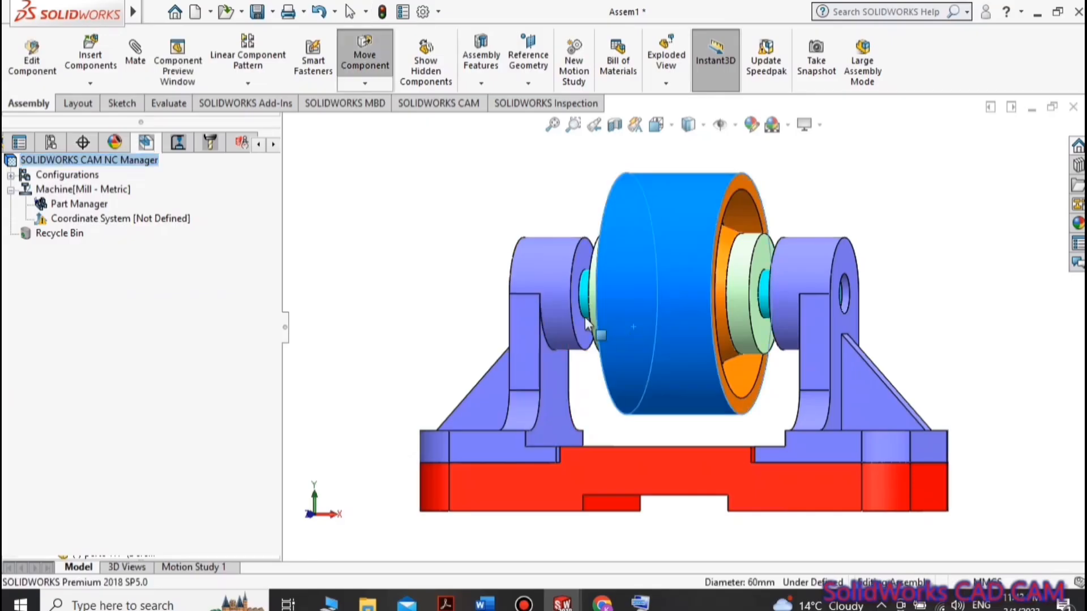
{"action": "key", "text": "Right"}
{"action": "key", "text": "Right"}
{"action": "left_click_drag", "start_coordinate": [496, 296], "coordinate": [526, 298]}
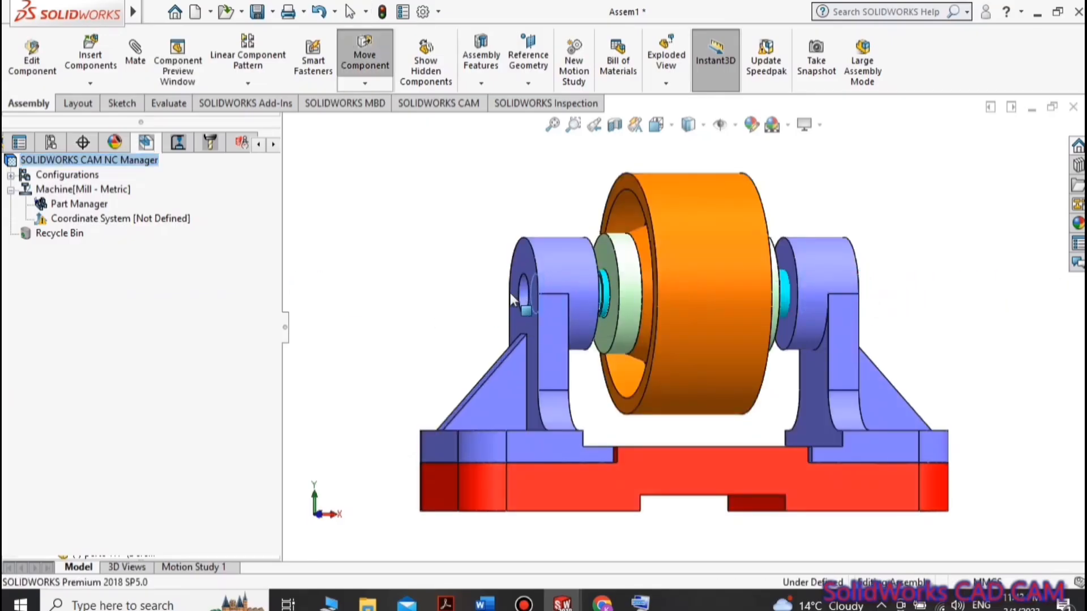
{"action": "key", "text": "Escape"}
{"action": "key", "text": "Right"}
{"action": "key", "text": "Right"}
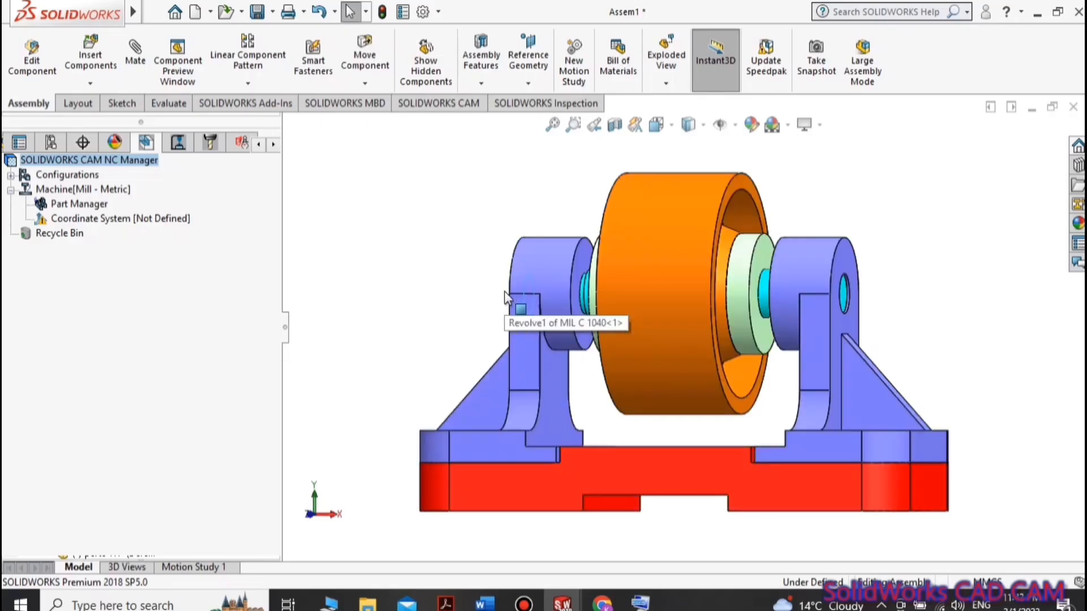
{"action": "left_click", "coordinate": [628, 287]}
{"action": "left_click_drag", "start_coordinate": [627, 287], "coordinate": [781, 296]}
Show the assembly in Trimetric view and apply the 3 Point Faded scene.
{"action": "left_click", "coordinate": [656, 125]}
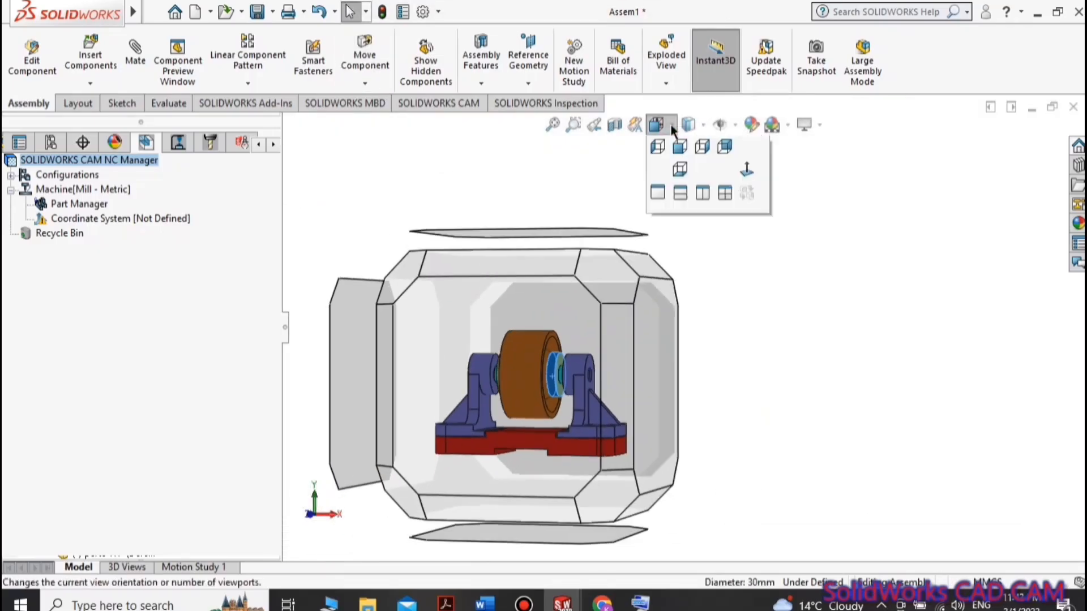
{"action": "left_click", "coordinate": [748, 169]}
{"action": "left_click", "coordinate": [788, 125]}
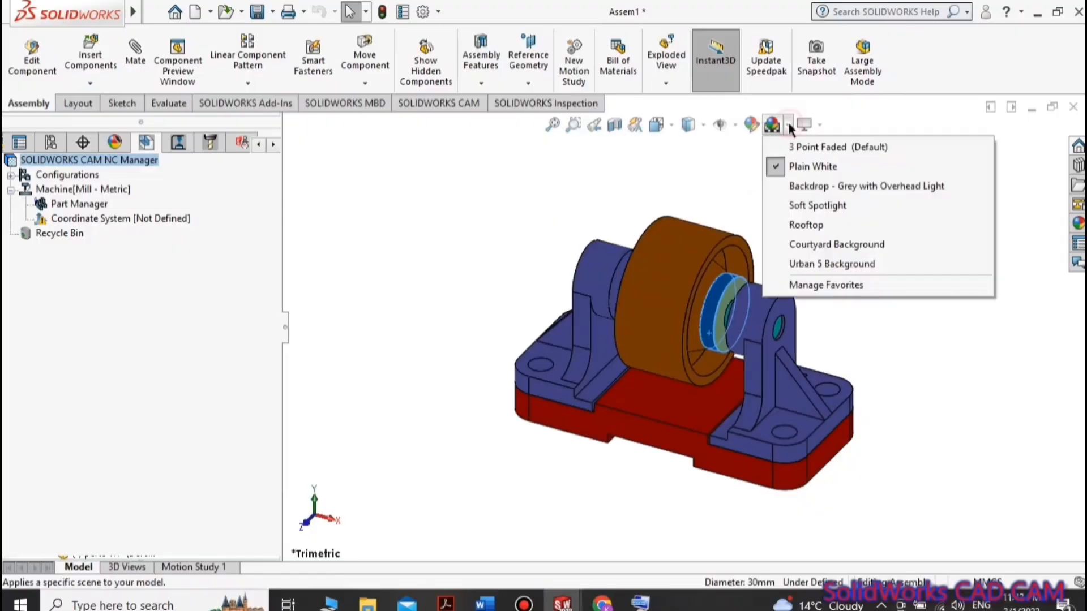
{"action": "left_click", "coordinate": [783, 149]}
{"action": "left_click", "coordinate": [778, 126]}
{"action": "left_click", "coordinate": [788, 126]}
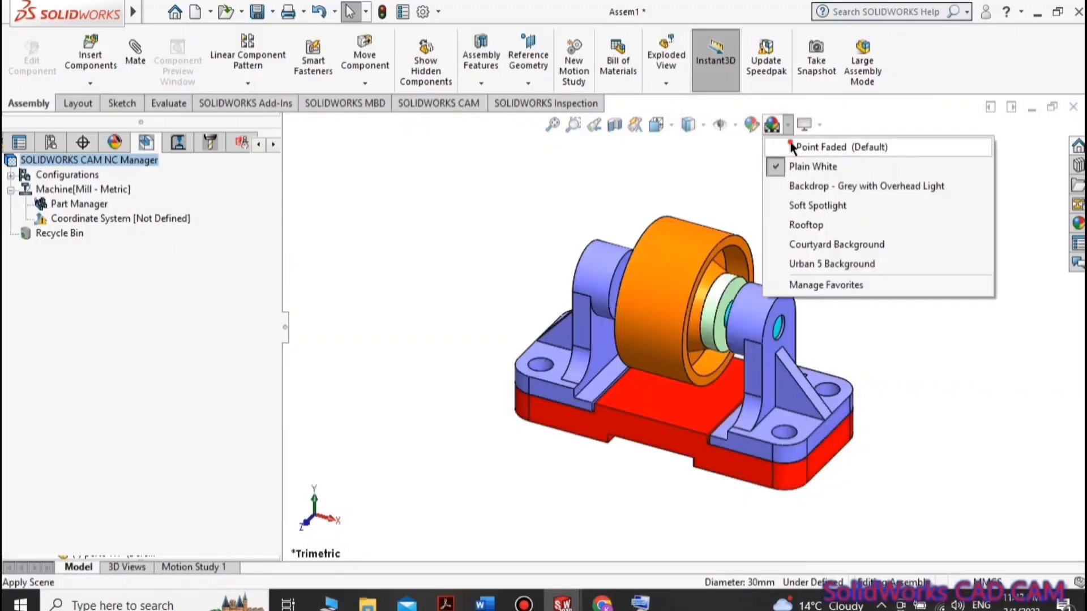
{"action": "left_click", "coordinate": [787, 147]}
Collapse the manager pane, hide the command ribbon, and enlarge the assembly in the graphics area.
{"action": "left_click", "coordinate": [285, 328]}
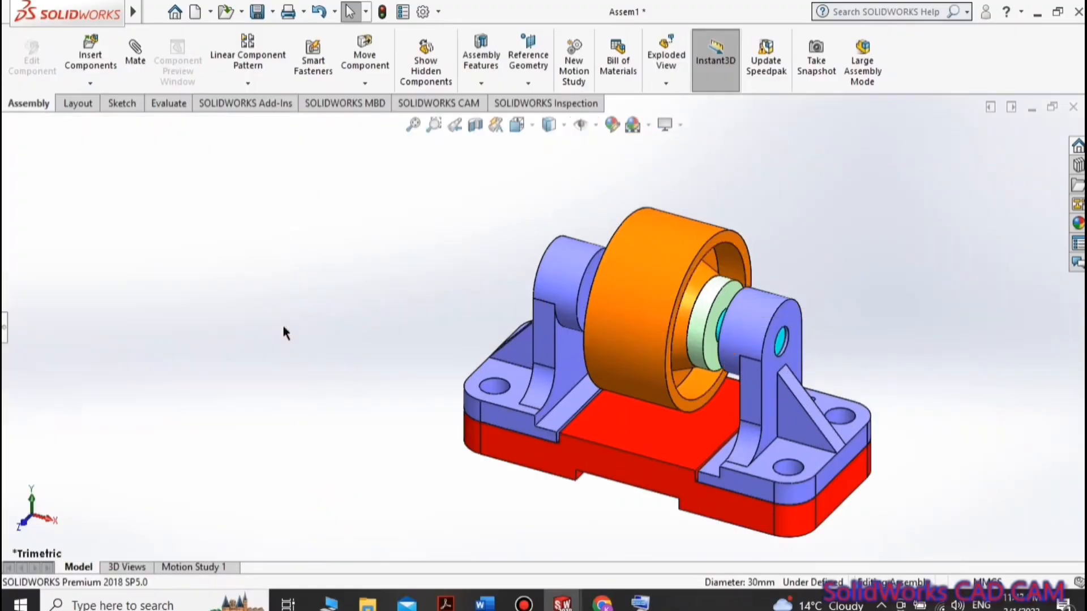
{"action": "key", "text": "F10"}
{"action": "scroll", "coordinate": [684, 322], "scroll_direction": "up", "scroll_amount": 3}
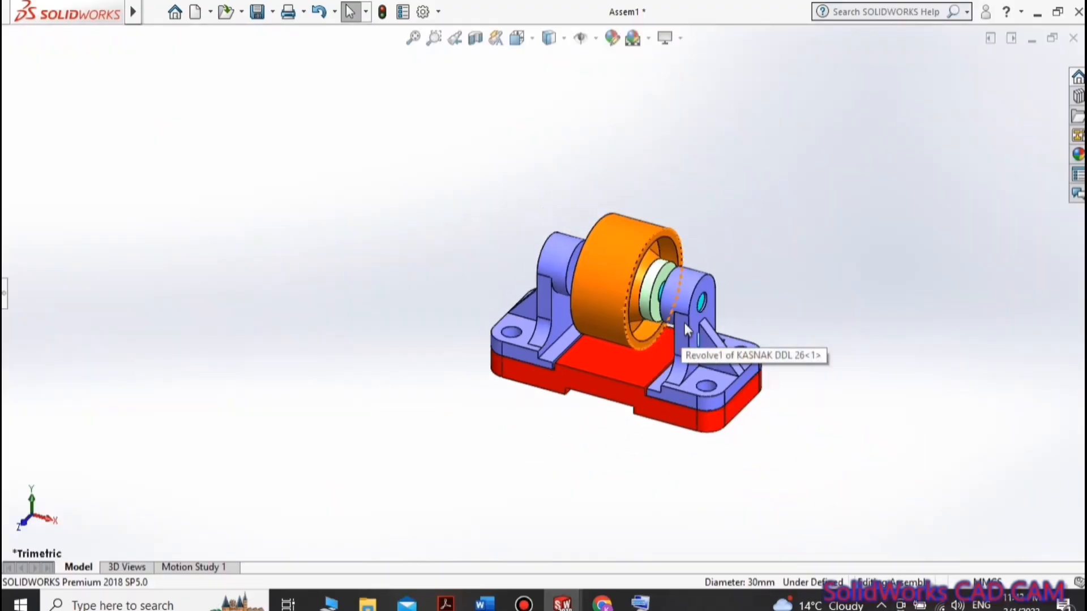
{"action": "scroll", "coordinate": [684, 323], "scroll_direction": "down", "scroll_amount": 4}
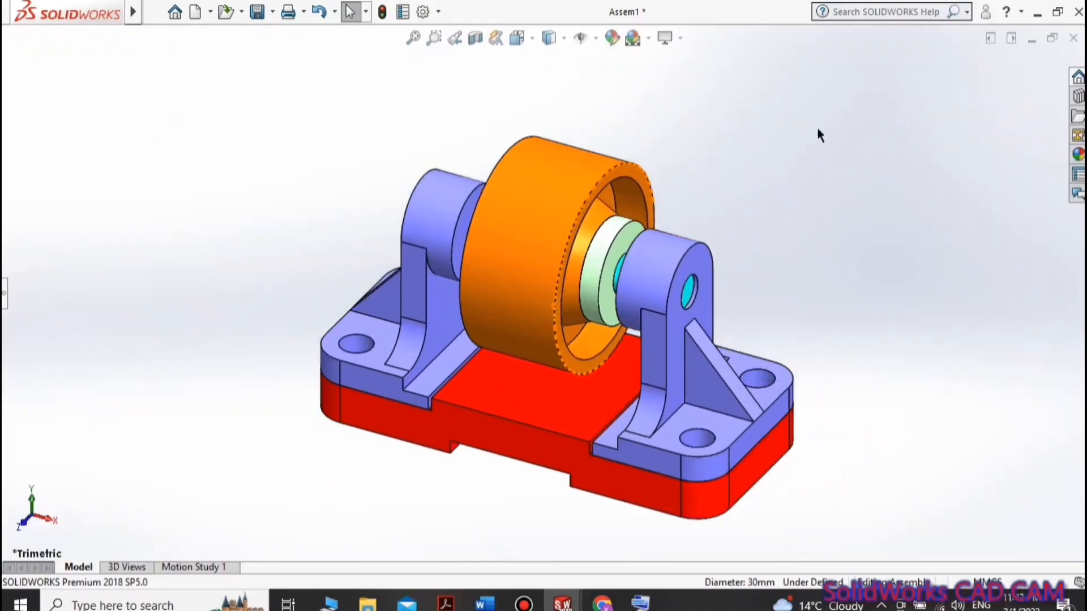